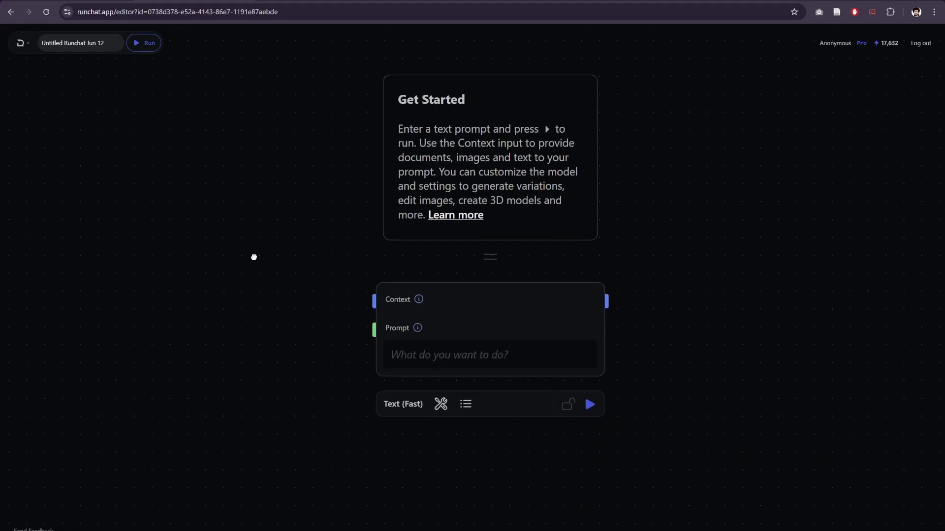
Look through the AI models available for the prompt node
left_click(405, 411)
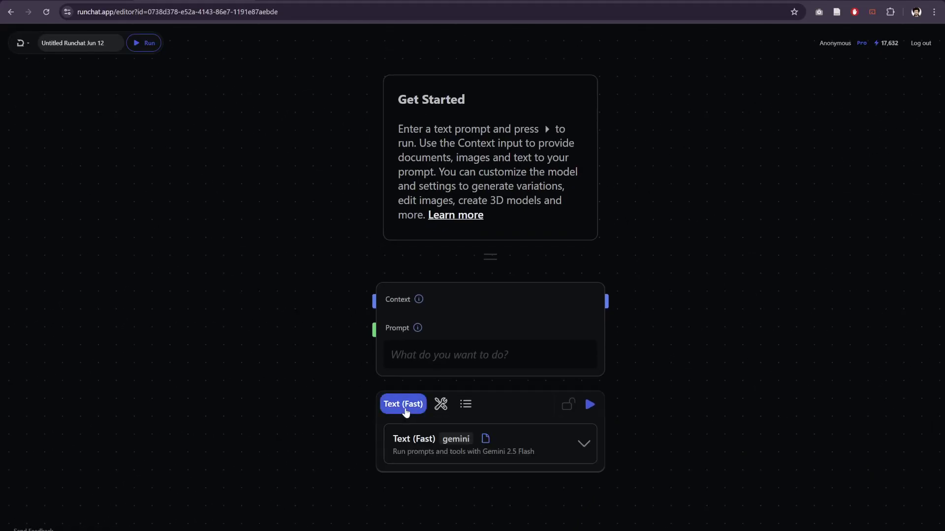
left_click(413, 439)
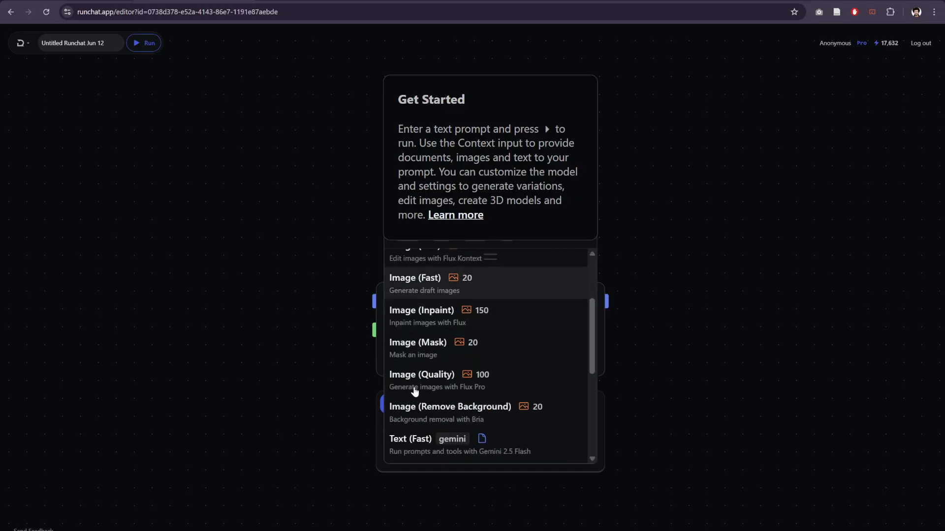
scroll(415, 391, "down", 5)
scroll(414, 355, "up", 2)
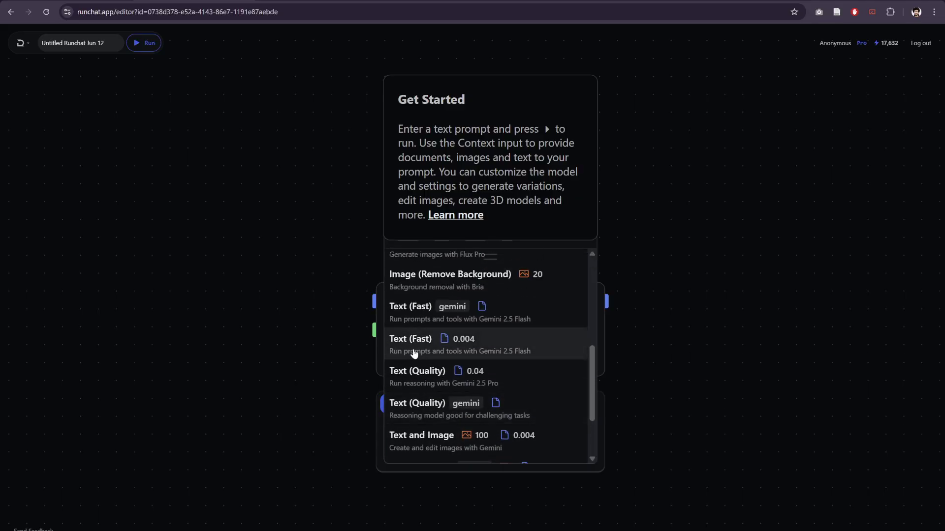
left_click(252, 369)
Enter the prompt "Write a detailed prompt to generate a single image with the same design and photographic aesthetic as the reference image."
scroll(259, 382, "down", 1)
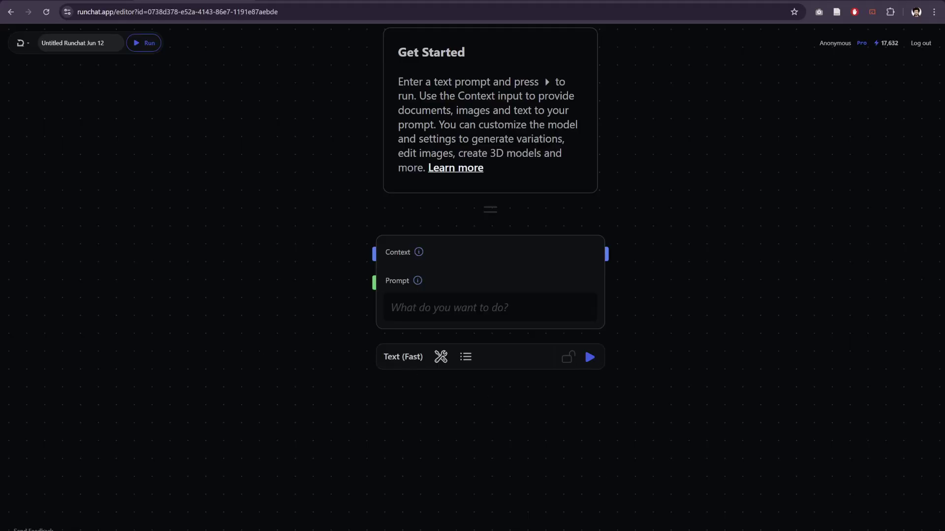
left_click(457, 308)
type("Write a detailed prompt to generate a single image with the same design and photographic aesthetic as the reference image.")
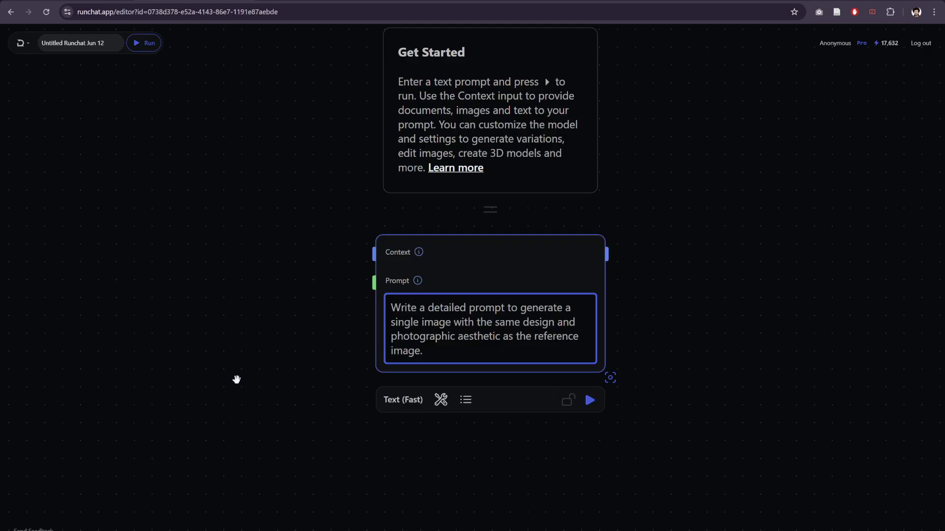
Enable the System Prompt for the text node and clear its default instruction text
left_click_drag(232, 375, 250, 338)
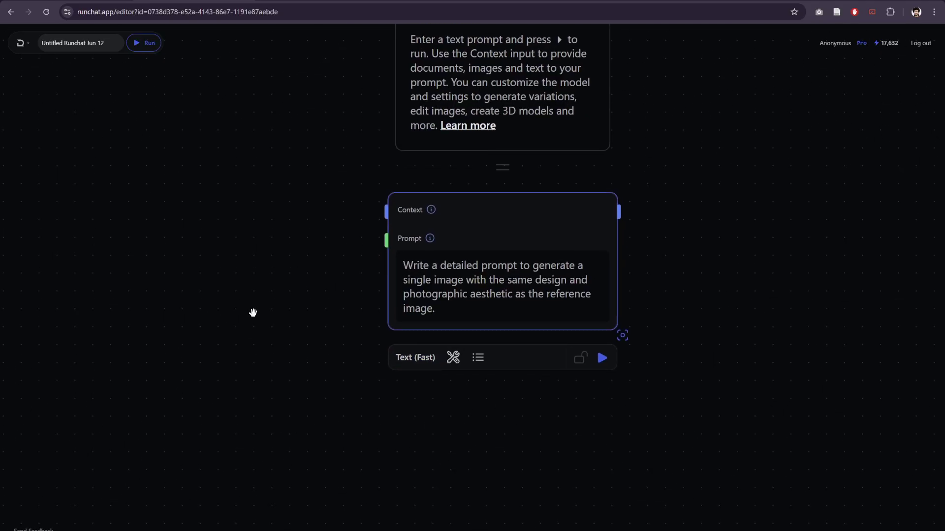
left_click(477, 358)
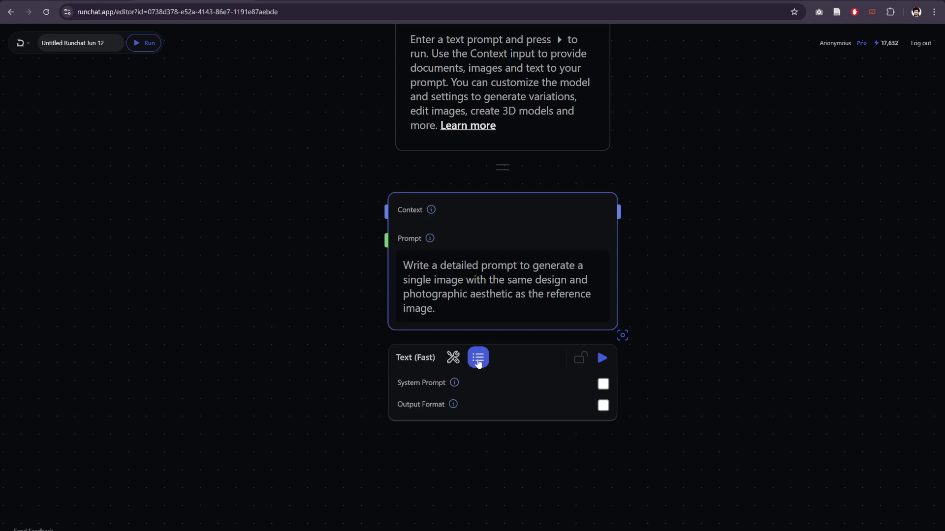
left_click(603, 385)
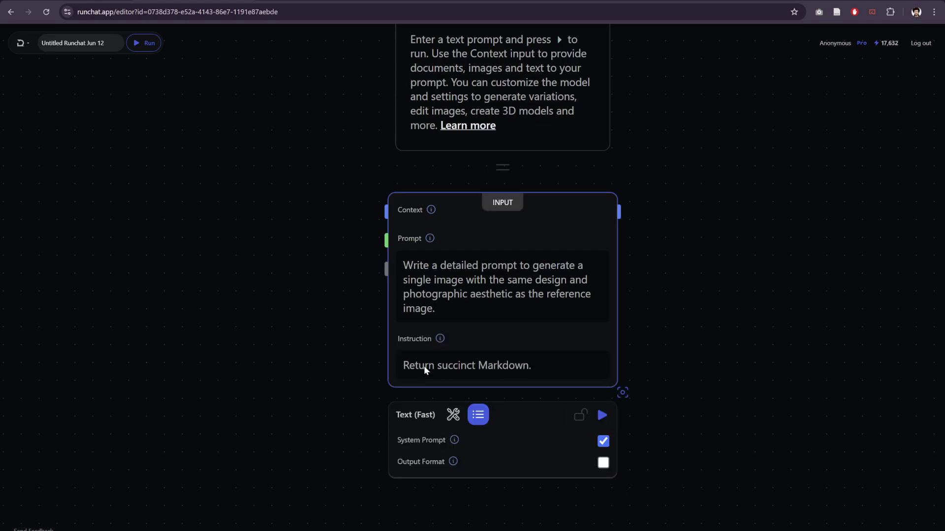
triple_click(509, 367)
key("BackSpace")
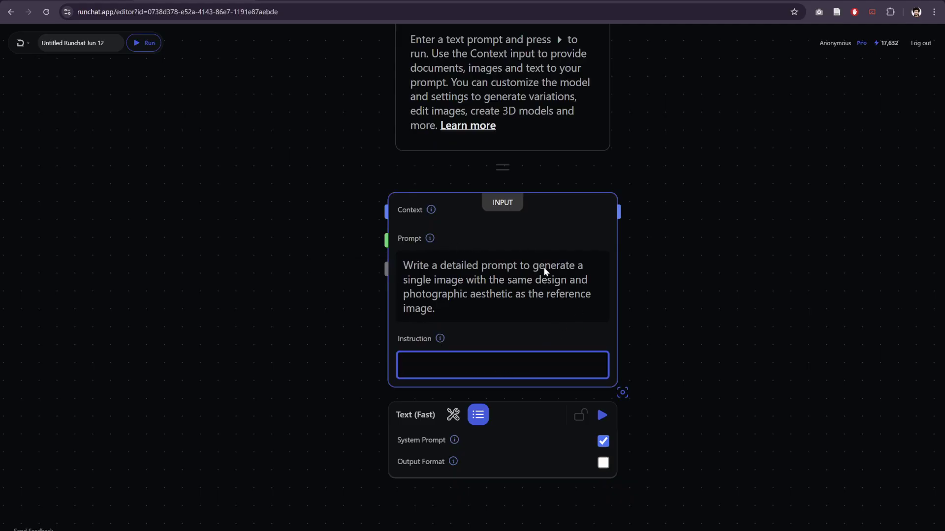
left_click(278, 275)
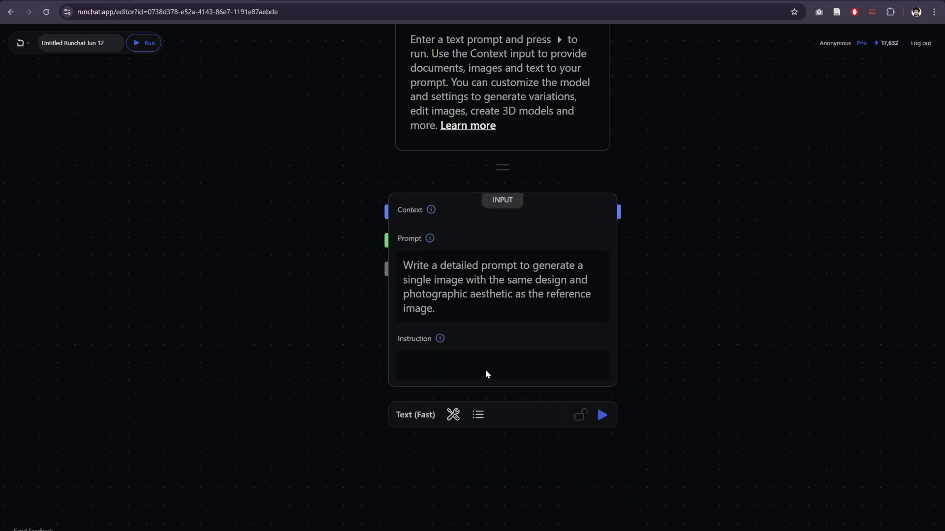
Copy the exterior photo with the green spiral staircase from the Divisare project page and paste it onto the Runchat canvas
scroll(293, 332, "down", 2)
left_click_drag(301, 325, 354, 315)
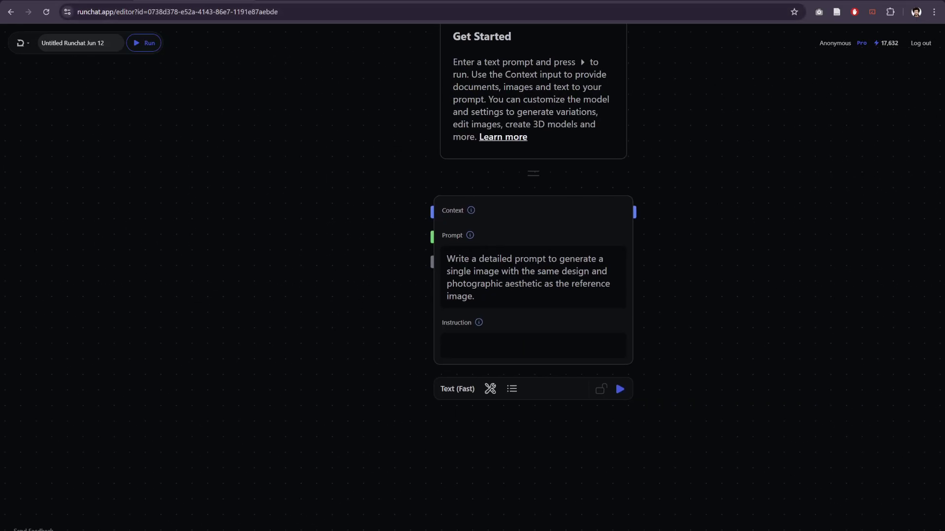
key("ctrl+Tab")
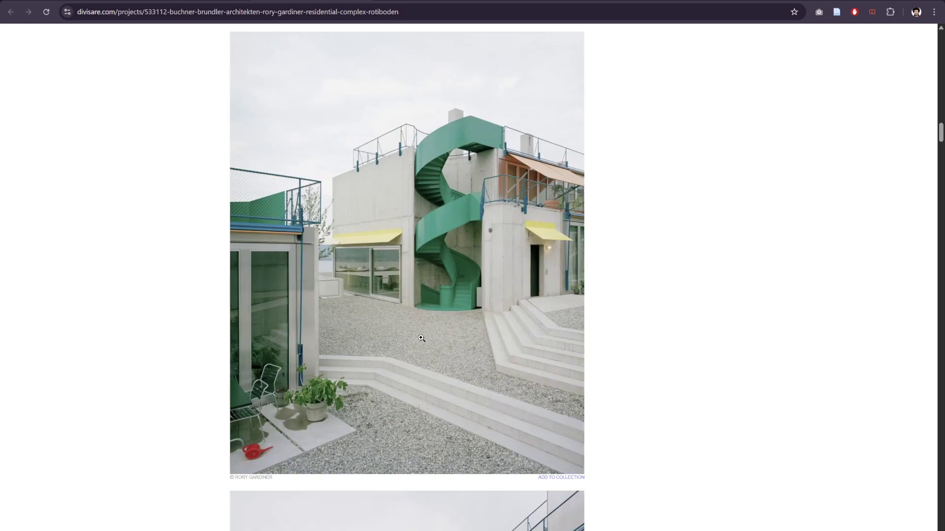
key("ctrl+Tab")
key("ctrl+v")
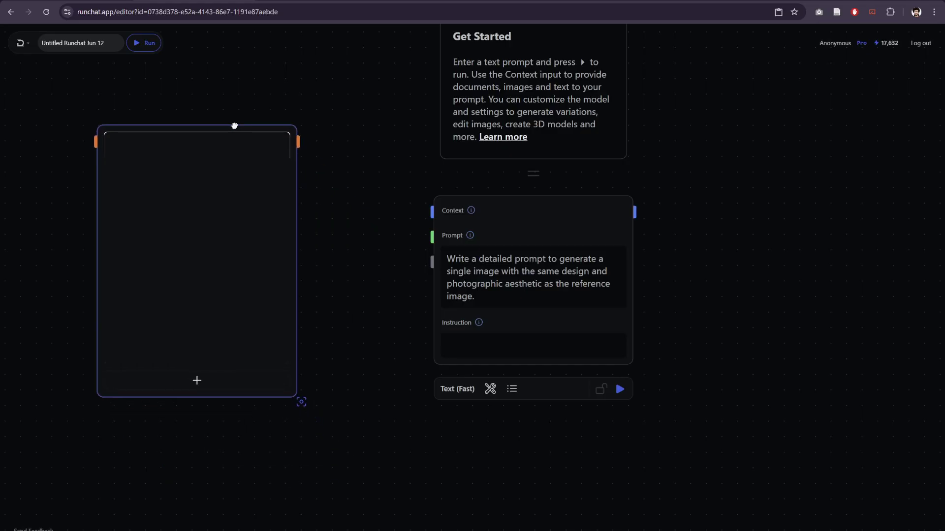
Copy the interior photo with the yellow steps from the Divisare page and paste it onto the Runchat canvas
left_click(305, 3)
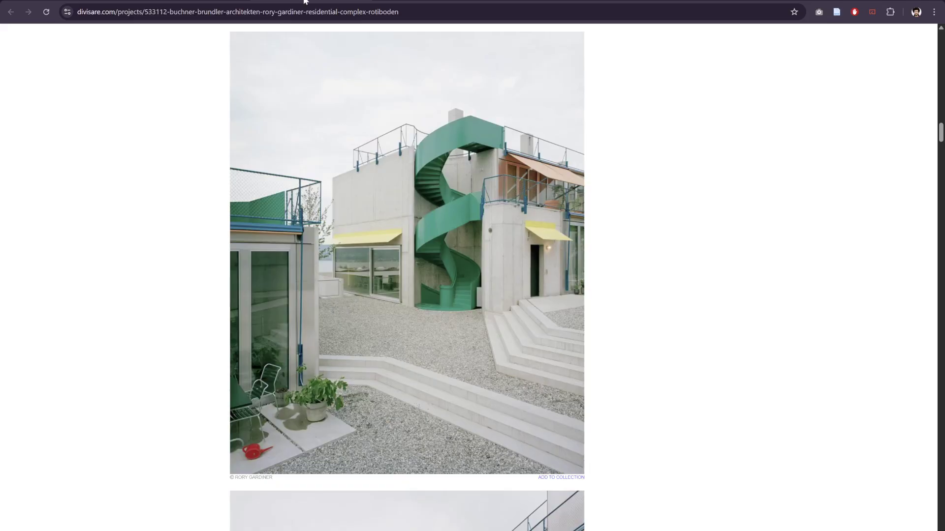
scroll(381, 290, "down", 6)
scroll(382, 289, "down", 20)
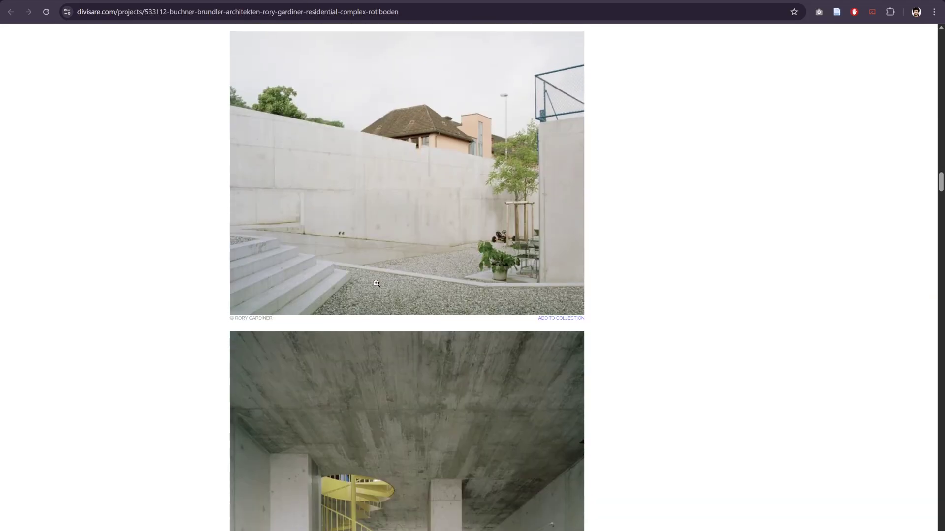
scroll(375, 282, "down", 1)
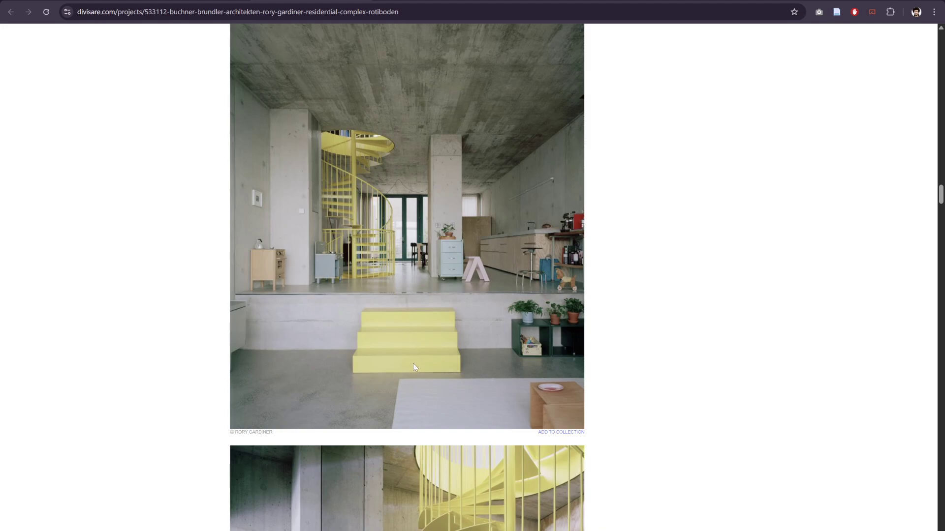
key("ctrl+shift+Tab")
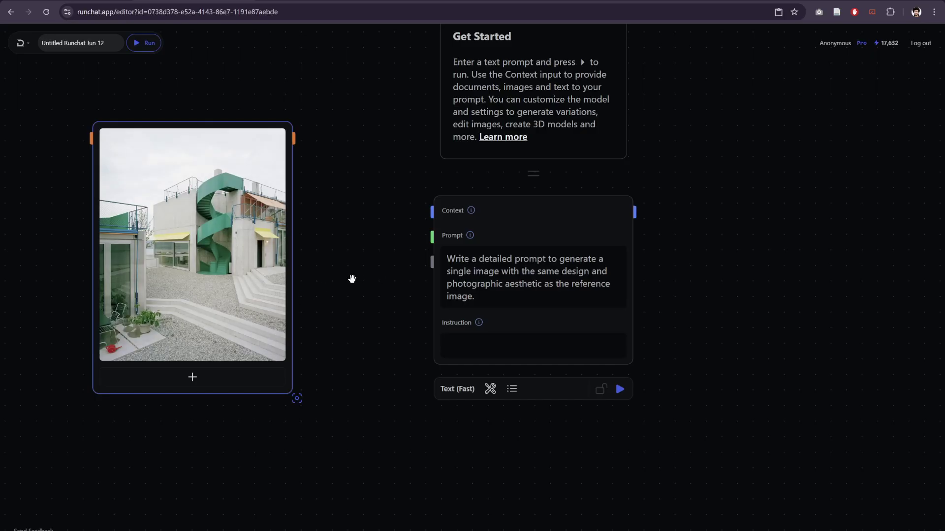
left_click(352, 279)
key("ctrl+v")
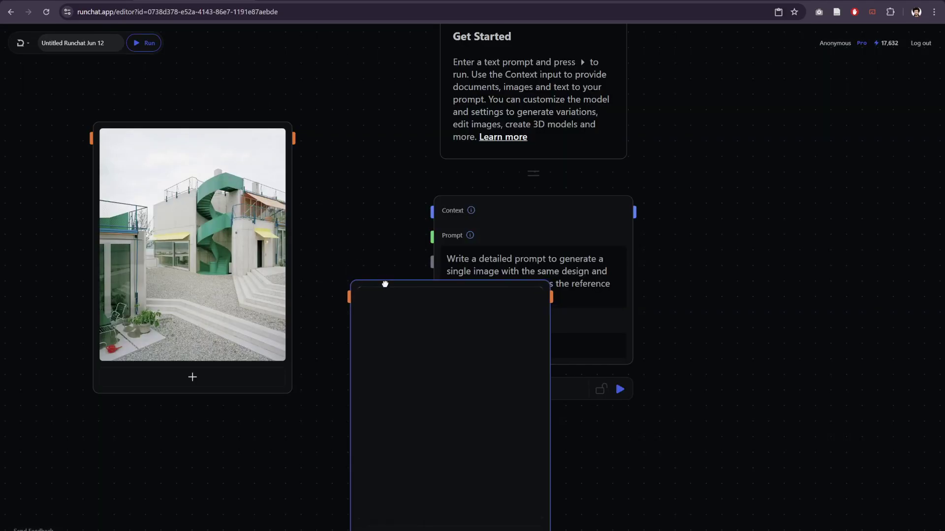
Move the interior photo node to the lower left of the exterior photo, clear of the prompt node
left_click_drag(386, 280, 183, 305)
left_click_drag(350, 236, 406, 146)
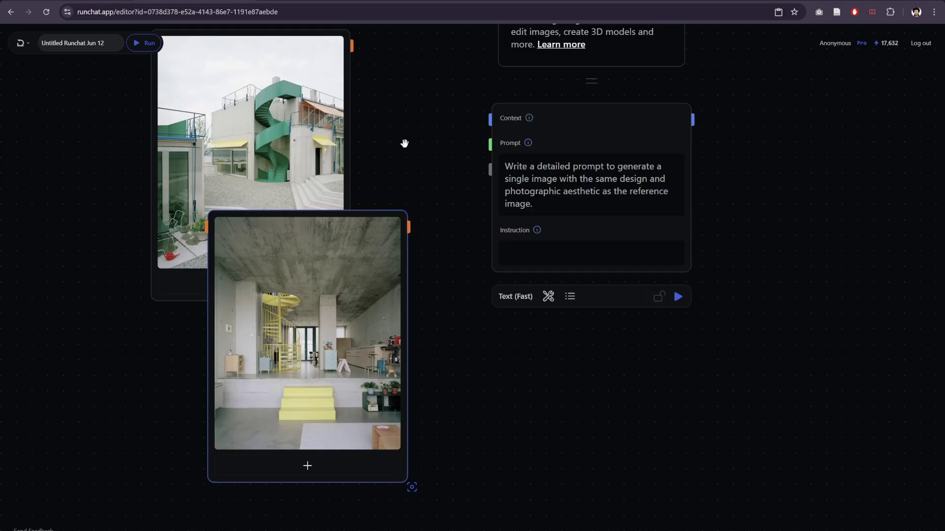
left_click_drag(341, 294, 196, 306)
left_click(414, 211)
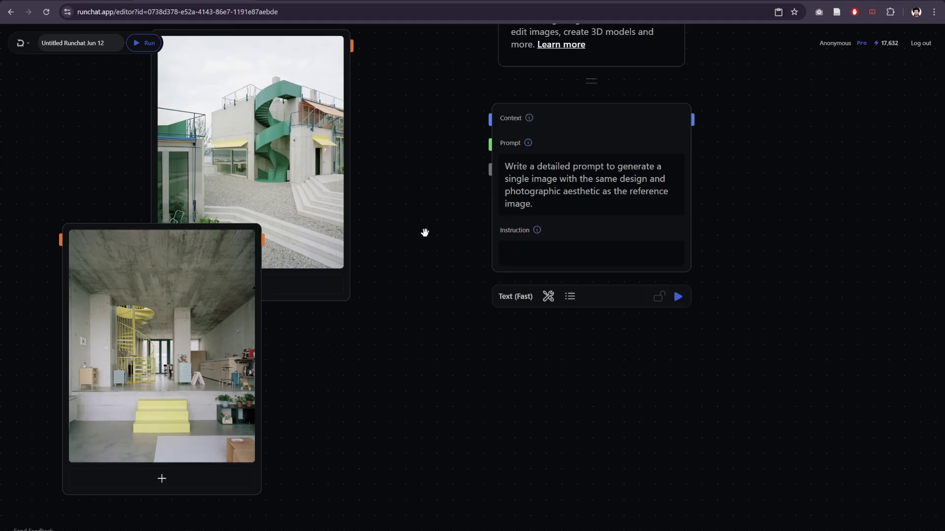
Connect the exterior photo to the text node's Context input, run the node and read through the generated prompt
scroll(386, 182, "up", 2)
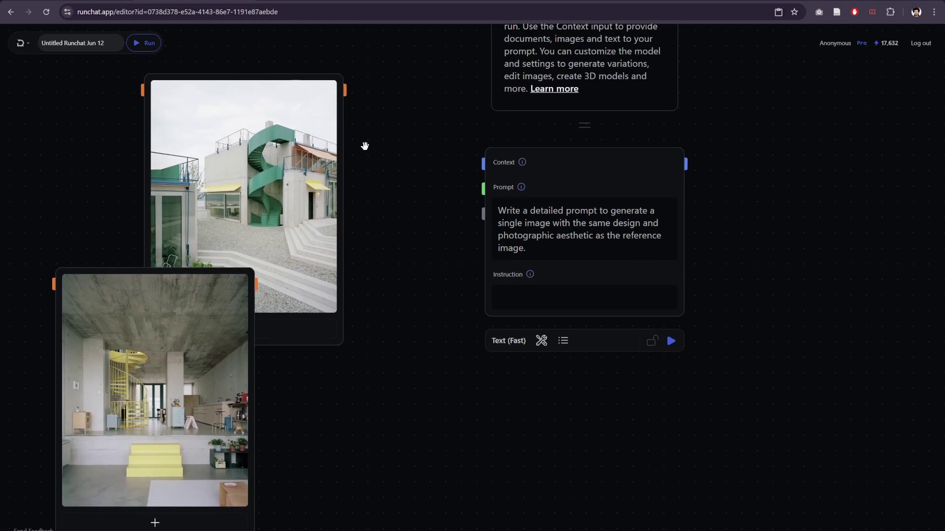
left_click_drag(344, 90, 468, 164)
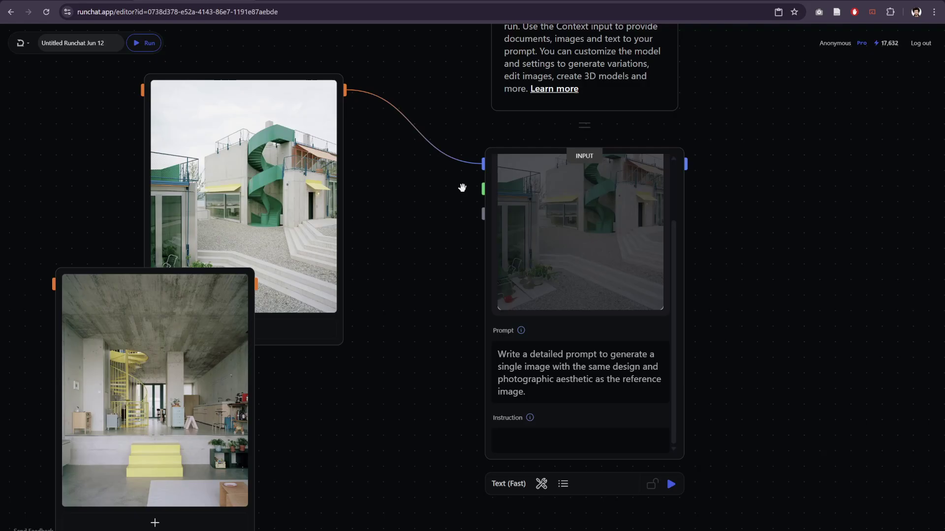
scroll(390, 310, "down", 1)
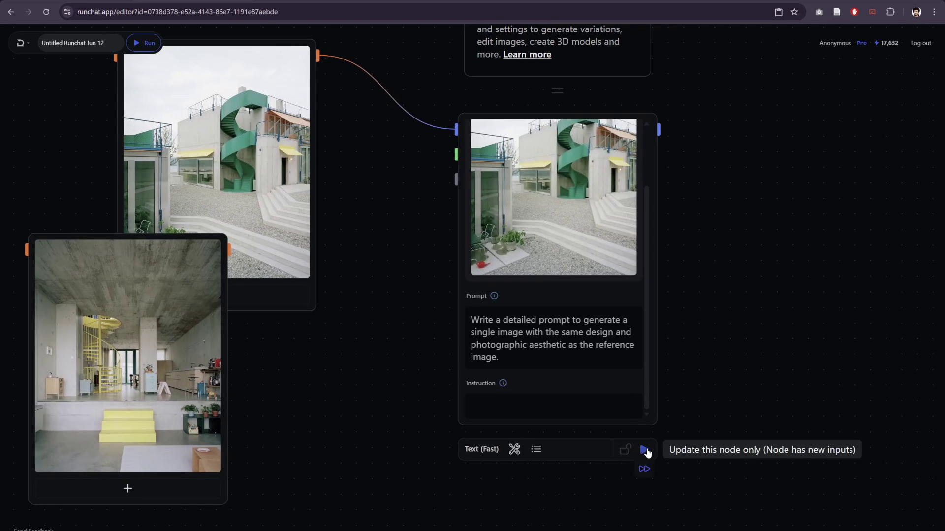
left_click(646, 451)
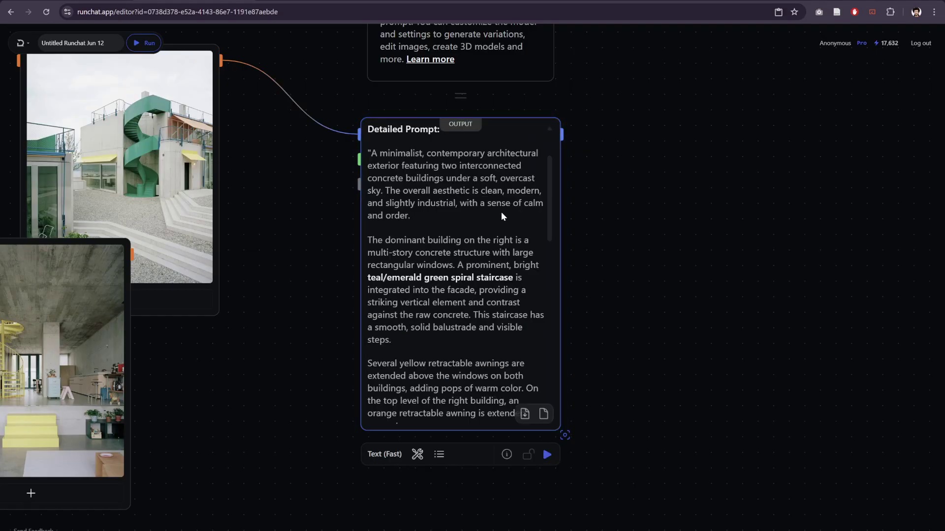
scroll(497, 216, "down", 10)
scroll(498, 217, "down", 3)
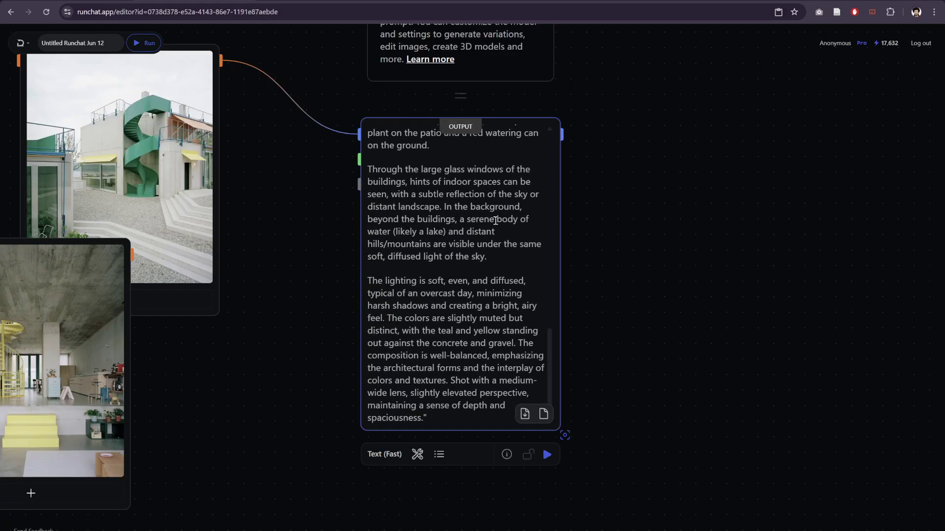
scroll(498, 216, "up", 15)
Add an Image (Accurate) node fed by the text node's result output
left_click_drag(640, 183, 542, 189)
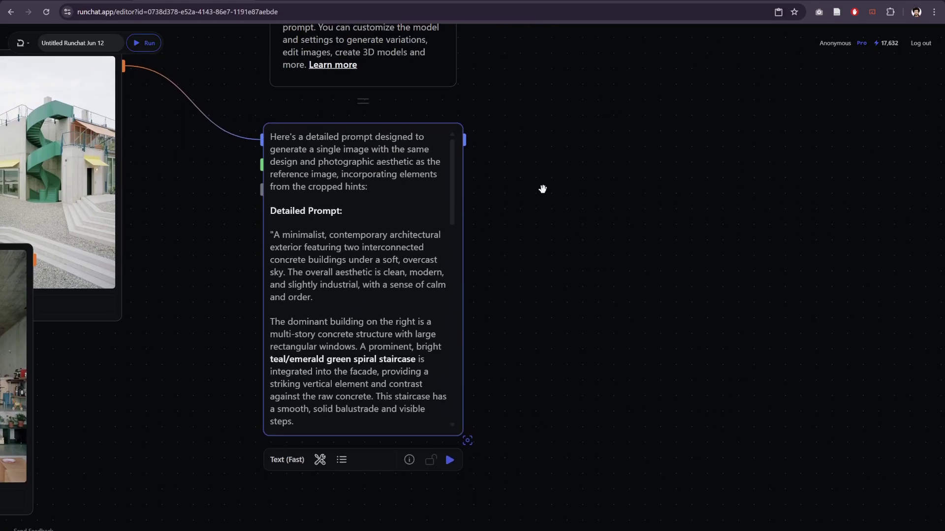
left_click(542, 160)
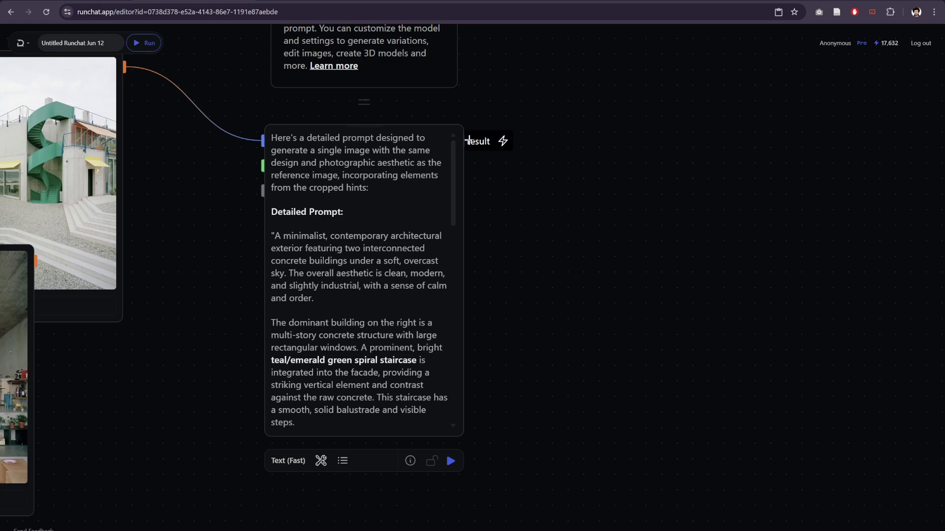
left_click_drag(465, 140, 622, 123)
mouse_move(642, 174)
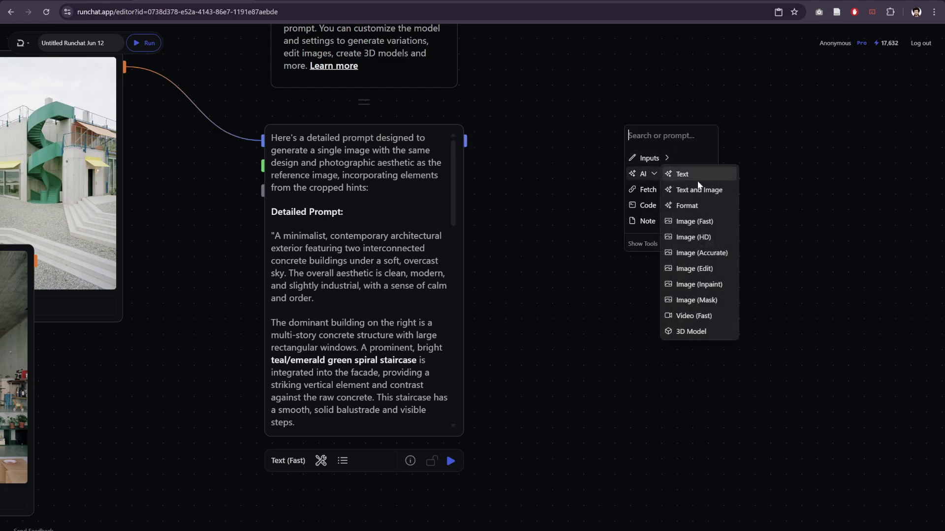
left_click(688, 254)
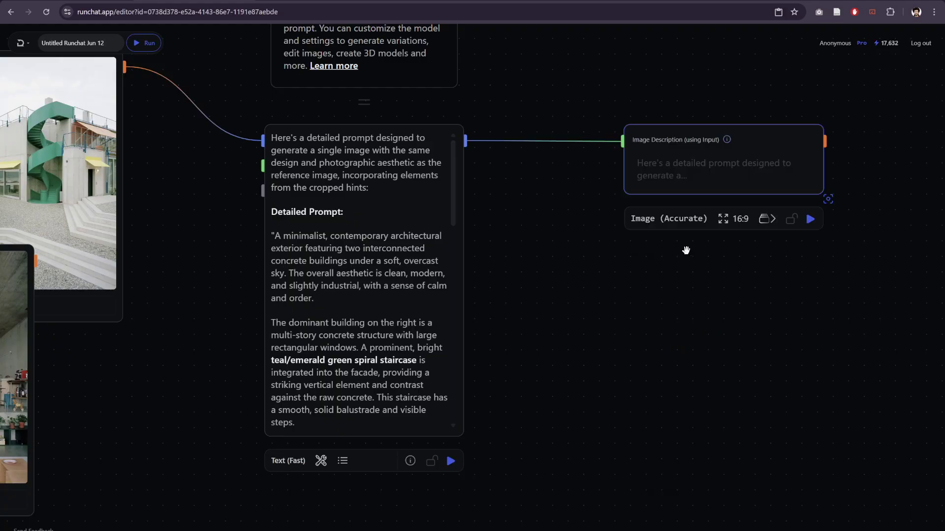
Set the image node's aspect ratio to 3:4 and run it to generate the image
left_click(732, 218)
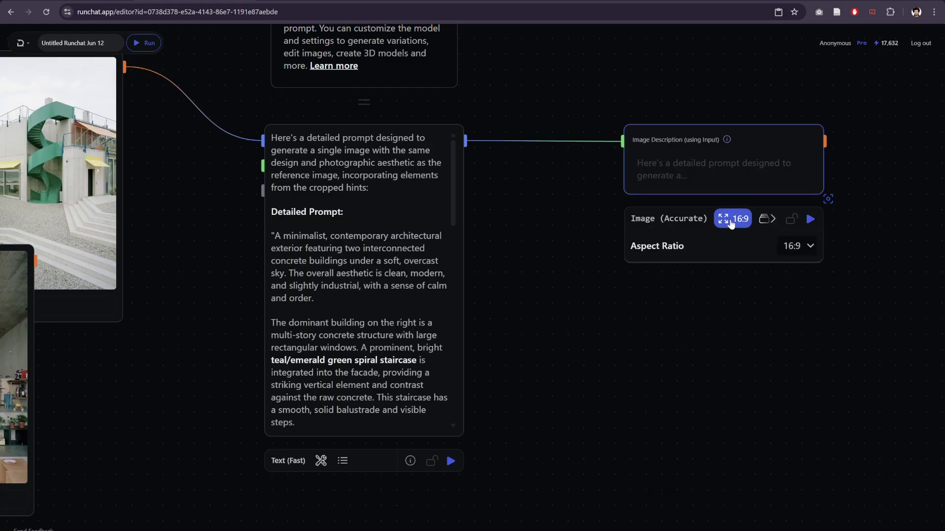
left_click(795, 296)
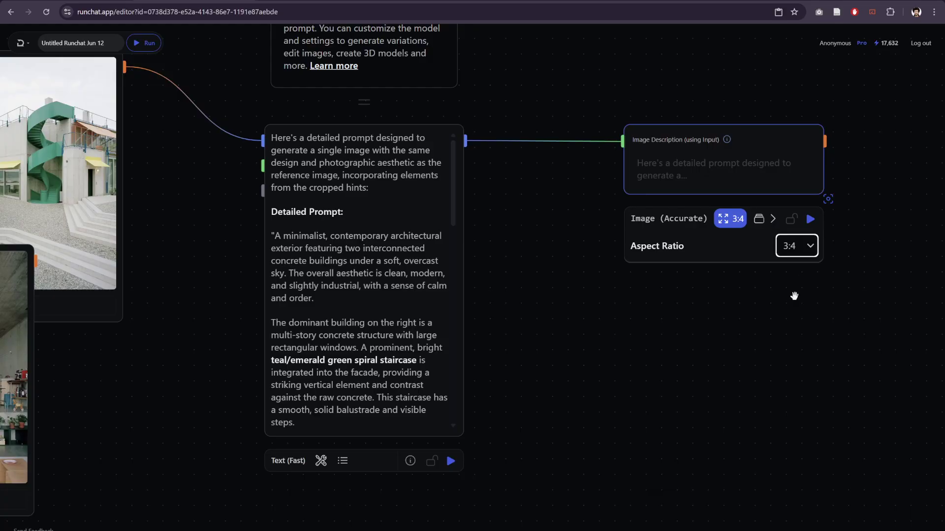
left_click(810, 219)
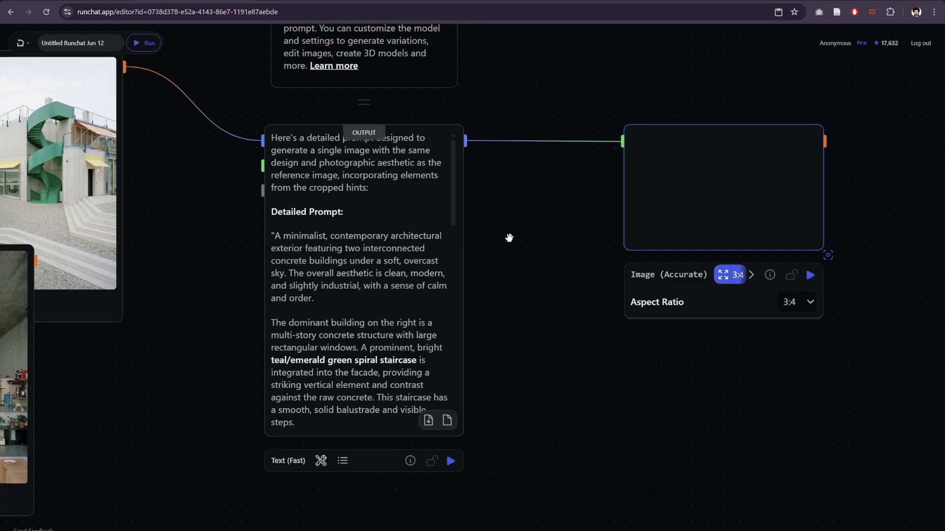
Enlarge the image node and examine the generated exterior image up close
left_click_drag(863, 295, 814, 272)
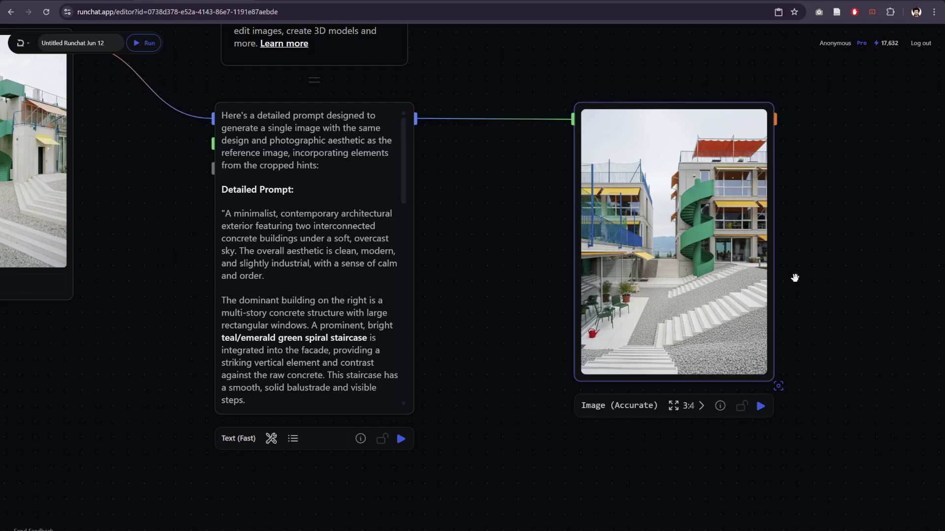
left_click_drag(810, 338, 711, 302)
left_click_drag(678, 350, 827, 489)
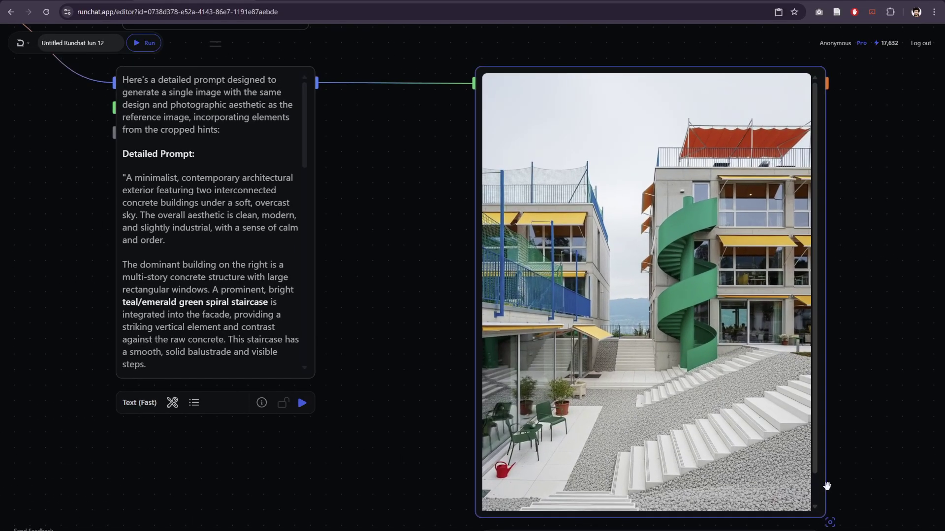
scroll(863, 297, "up", 3)
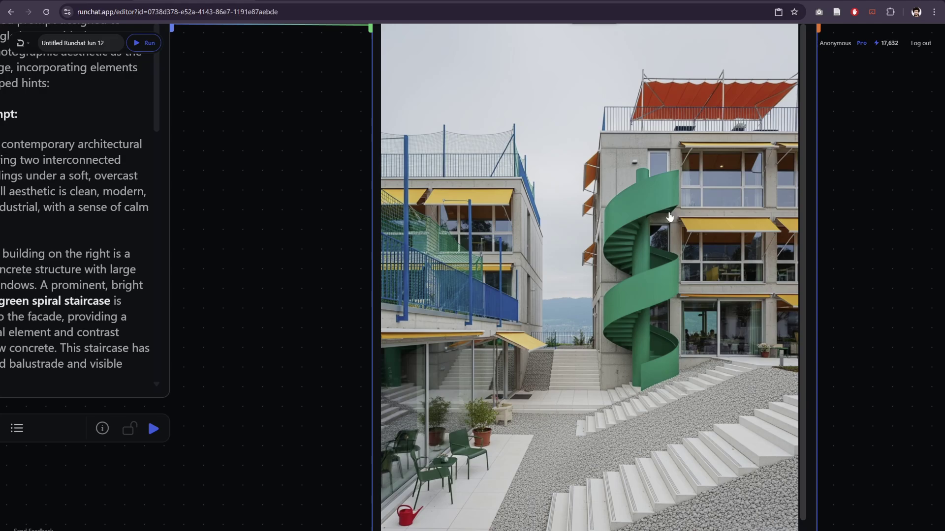
Move the interior photo below the exterior photo and connect it to the text node's Context input
scroll(270, 202, "down", 3)
left_click_drag(270, 202, 582, 211)
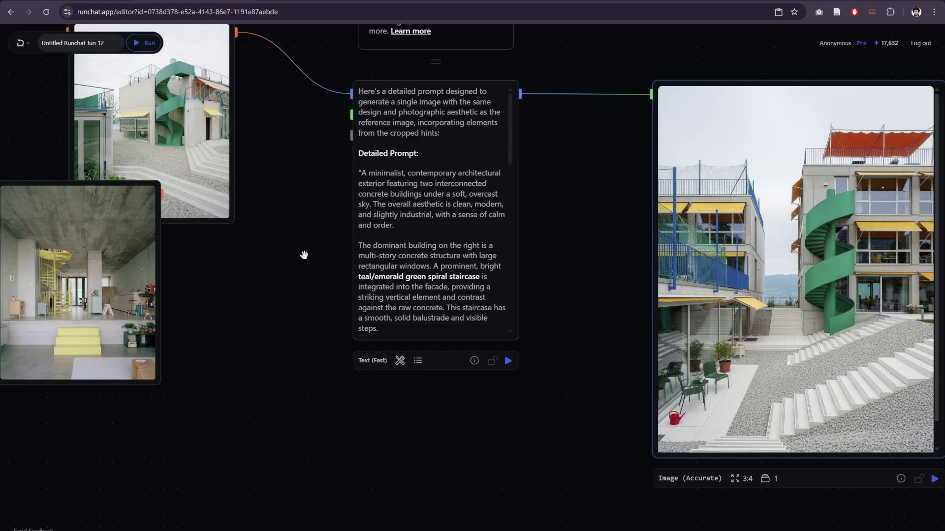
scroll(301, 259, "down", 3)
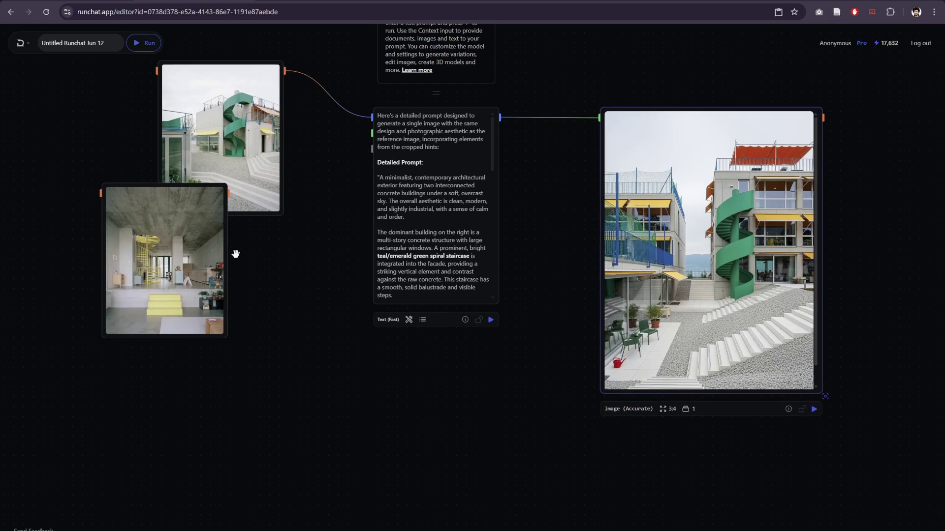
left_click_drag(222, 254, 271, 307)
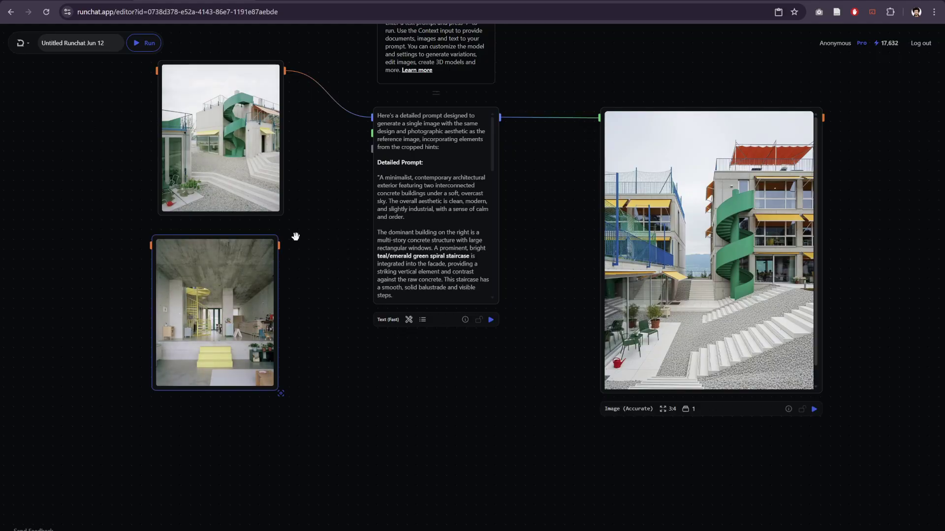
left_click_drag(279, 245, 369, 117)
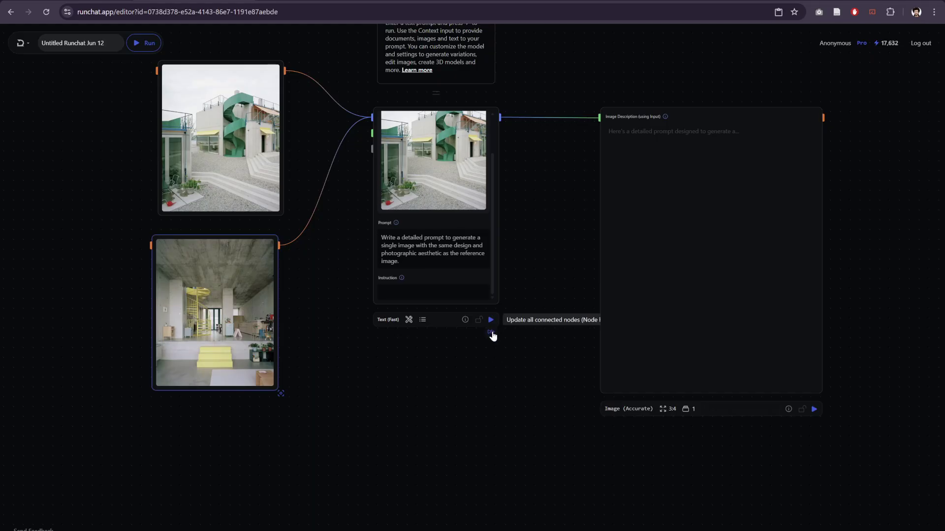
Run the text node together with its connected image node and view the images generated from both references
left_click(491, 334)
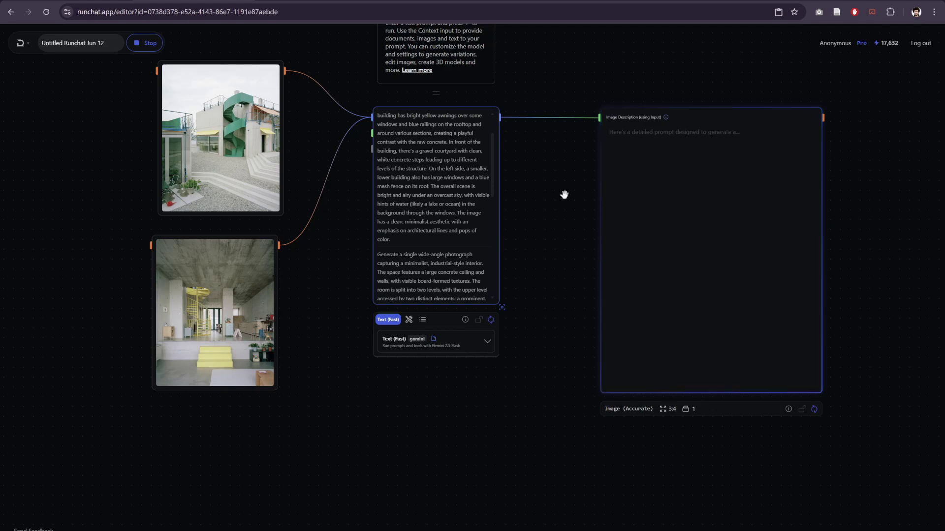
left_click_drag(562, 194, 527, 183)
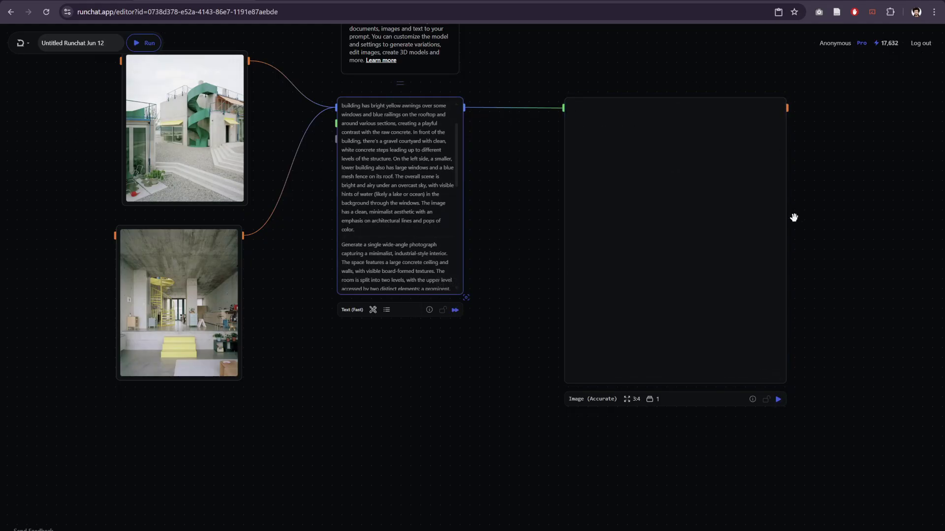
scroll(838, 240, "right", 3)
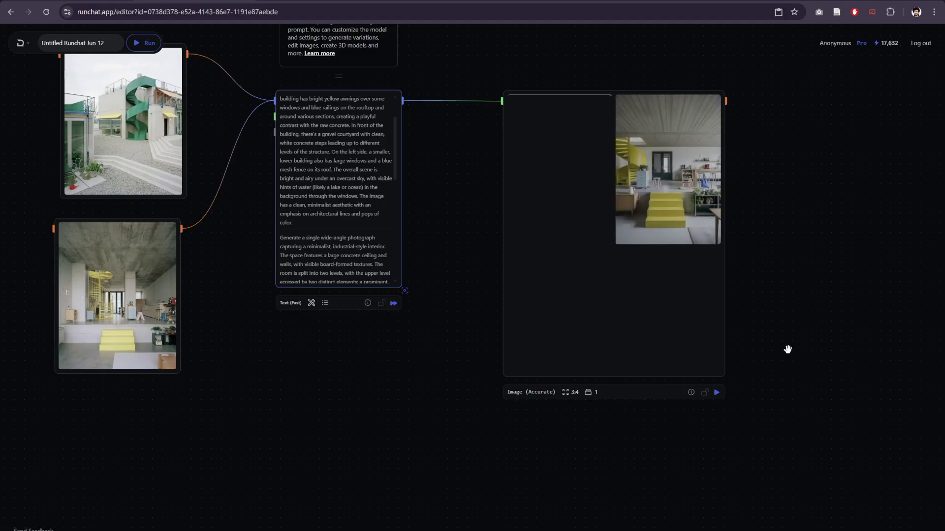
scroll(767, 175, "right", 3)
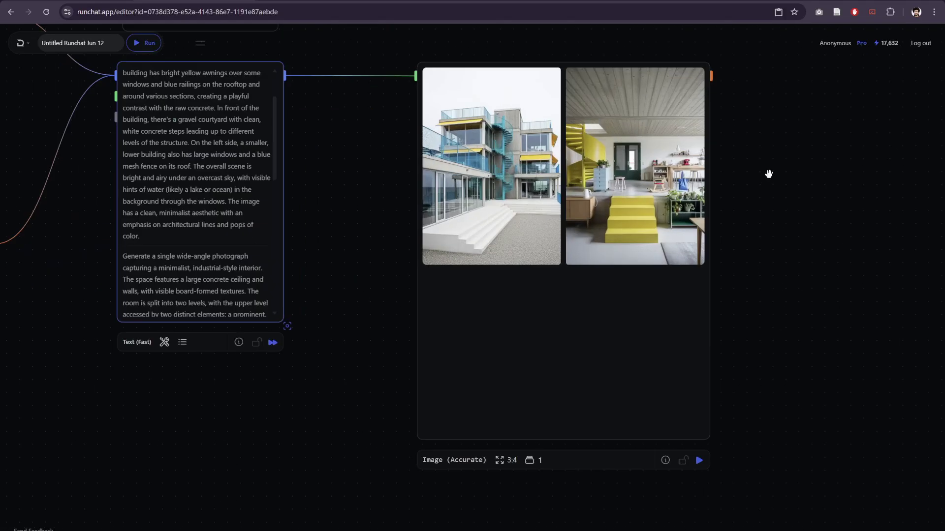
scroll(717, 185, "up", 5)
scroll(588, 253, "right", 3)
scroll(583, 257, "down", 1)
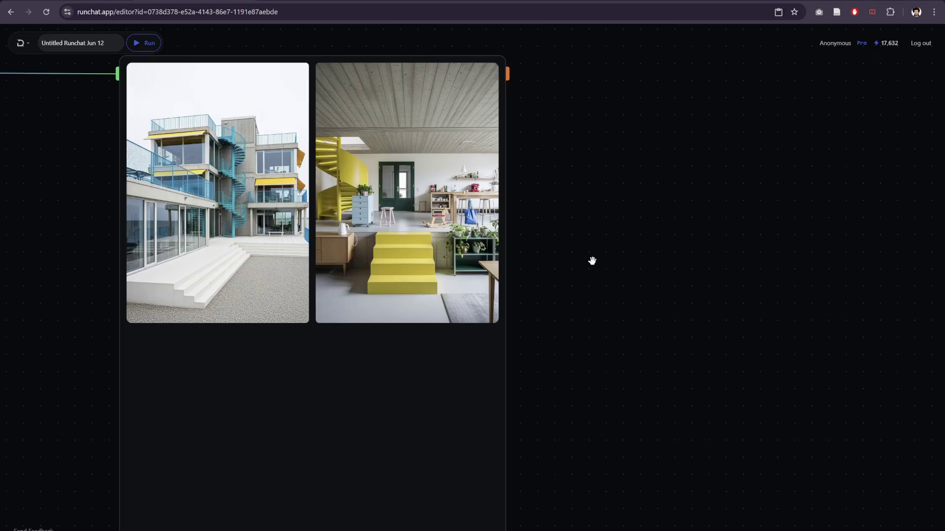
Pull the generated interior image out of the image node as a separate node, enlarge it and examine its details
left_click_drag(455, 239, 674, 228)
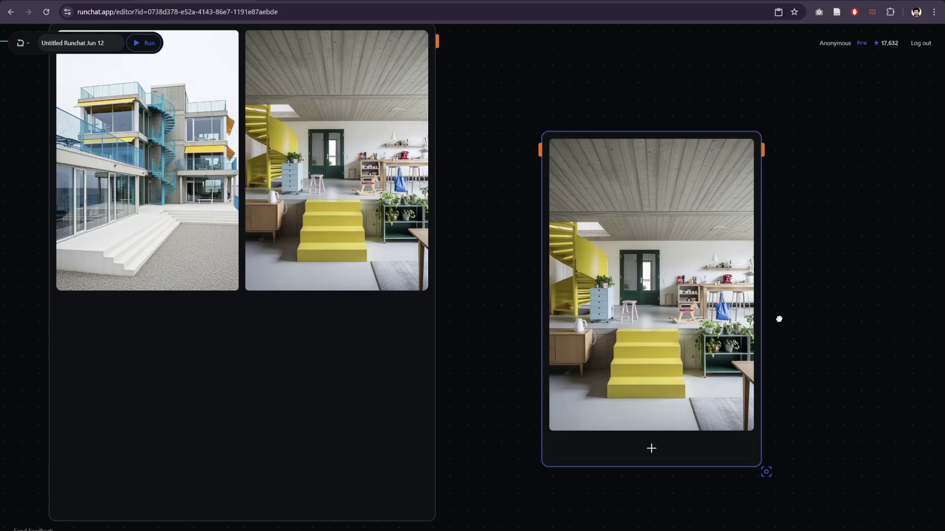
scroll(633, 388, "right", 3)
scroll(633, 389, "down", 2)
scroll(565, 314, "down", 3)
scroll(497, 236, "right", 1)
left_click_drag(498, 236, 758, 527)
scroll(782, 299, "up", 3)
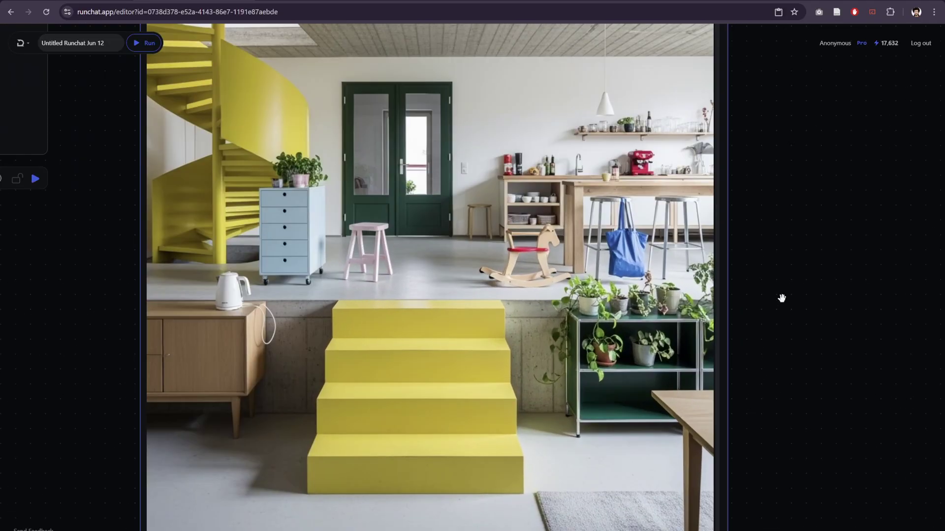
scroll(781, 297, "down", 1)
left_click_drag(761, 274, 798, 303)
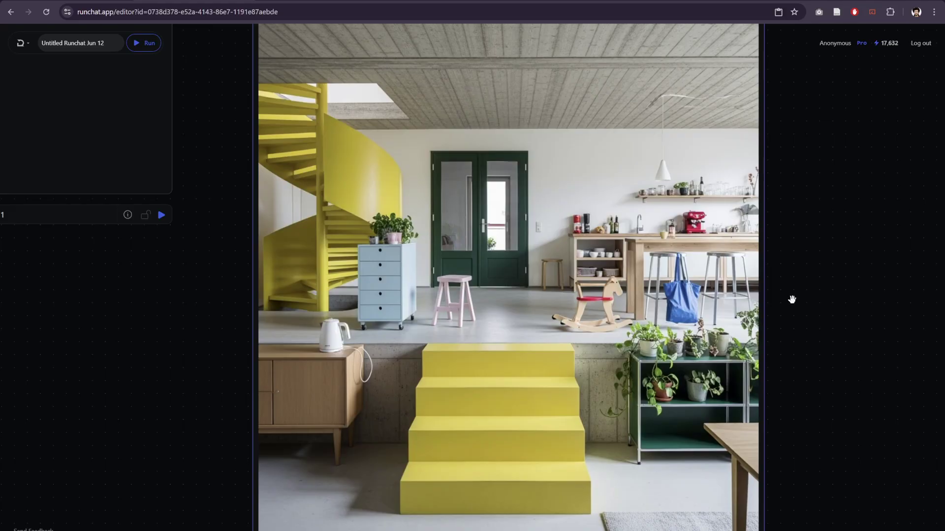
scroll(792, 299, "down", 4)
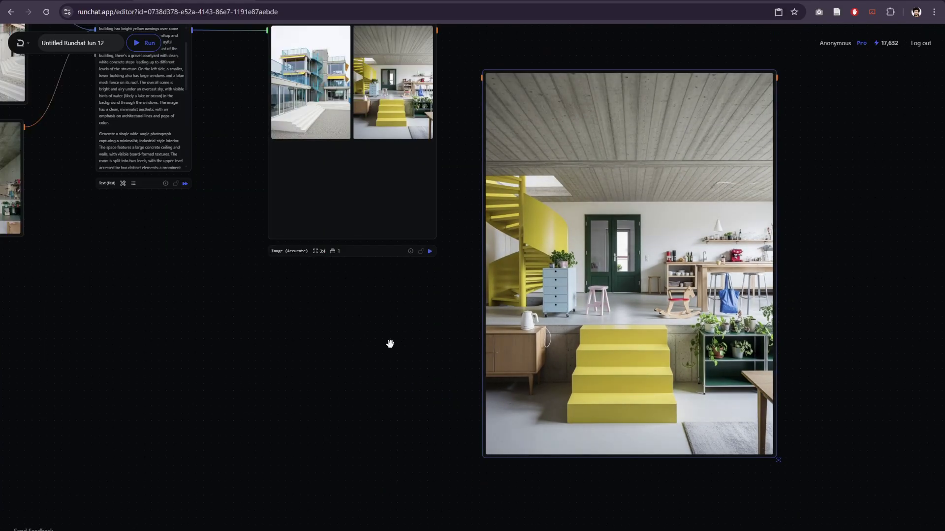
Set the image node to generate 2 images per prompt and run only that node
left_click_drag(348, 333, 514, 413)
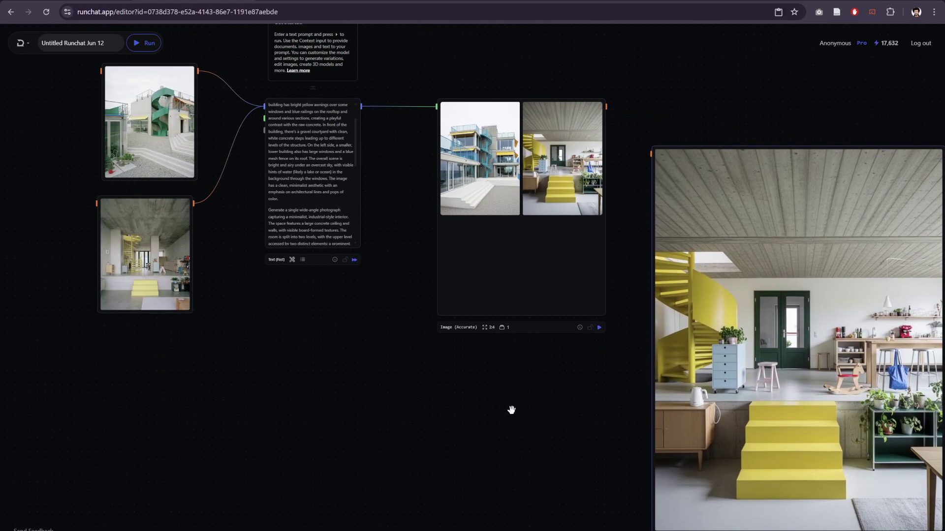
scroll(506, 378, "up", 6)
left_click(503, 240)
left_click(508, 237)
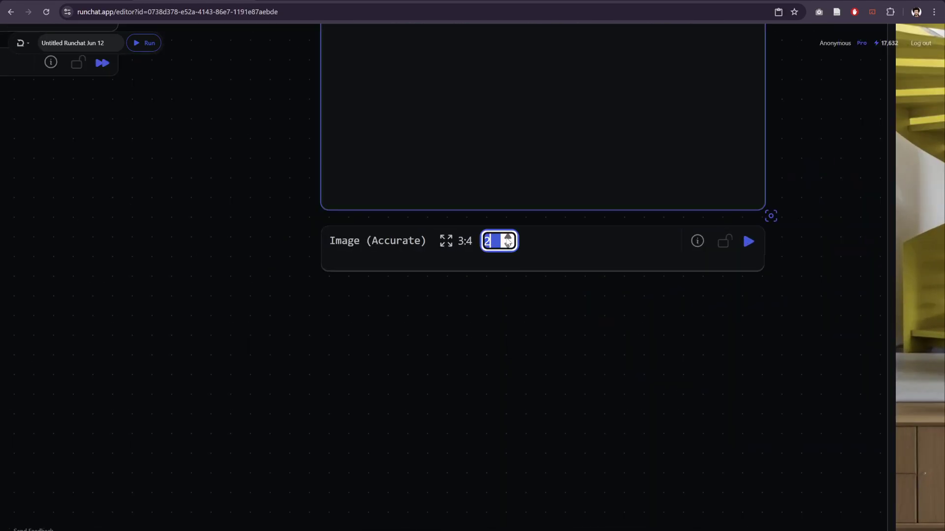
left_click(504, 261)
left_click(509, 249)
scroll(538, 350, "down", 8)
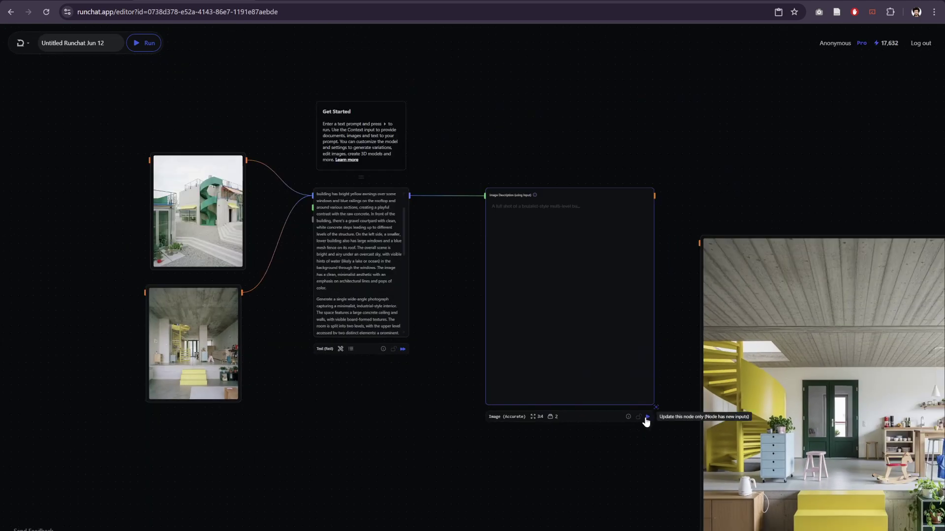
left_click(648, 417)
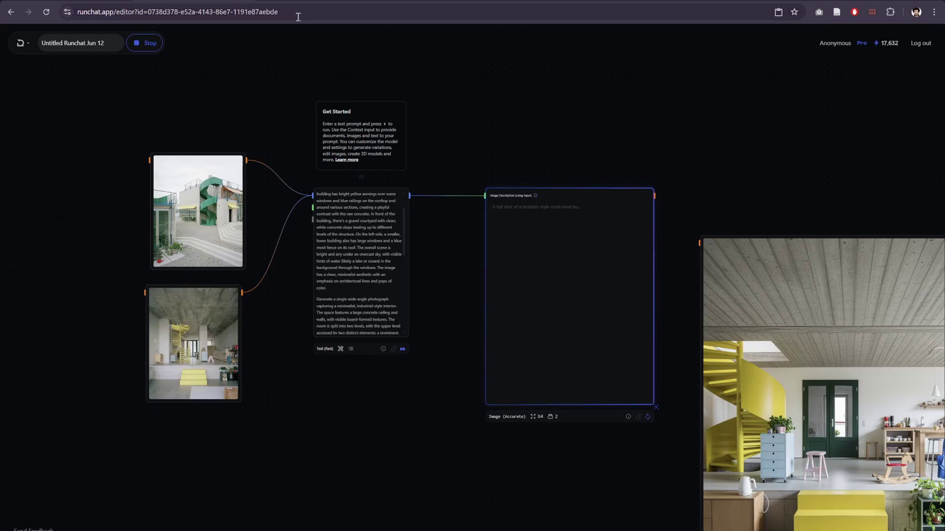
Switch to the Divisare project page, copy the wood-and-concrete interior photo with the dining table, and paste it onto the Runchat canvas
key("ctrl+Tab")
scroll(376, 222, "down", 7)
scroll(376, 222, "down", 10)
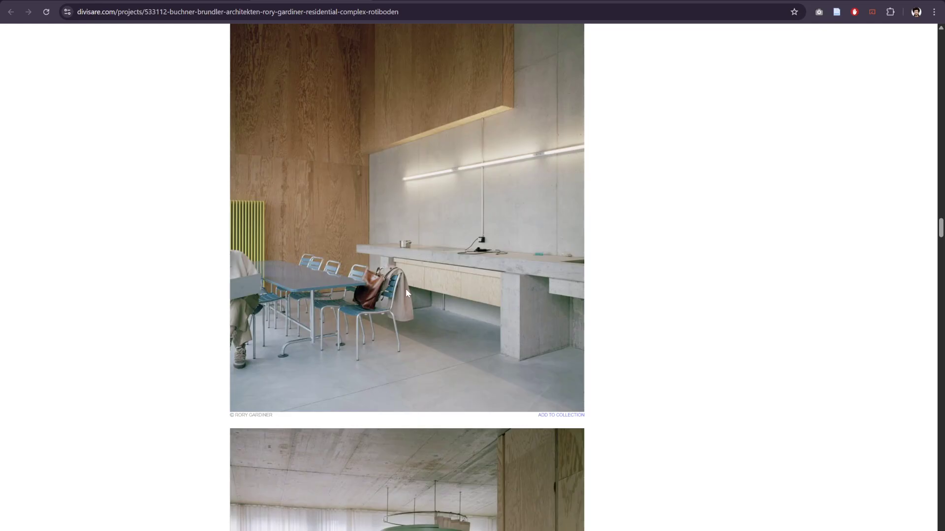
key("ctrl+Tab")
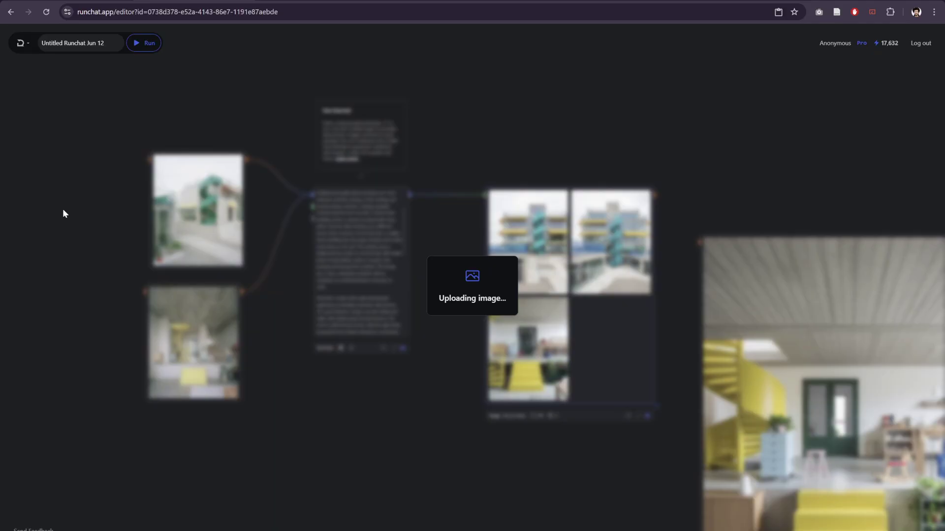
Examine the generated exterior and interior variants up close and compare them with the reference photos and text prompts
scroll(684, 316, "up", 8)
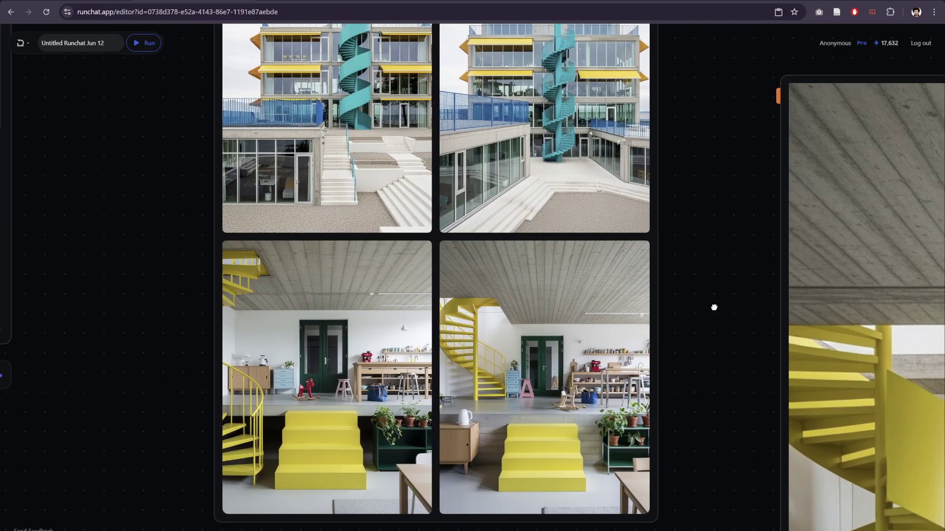
left_click_drag(714, 307, 747, 297)
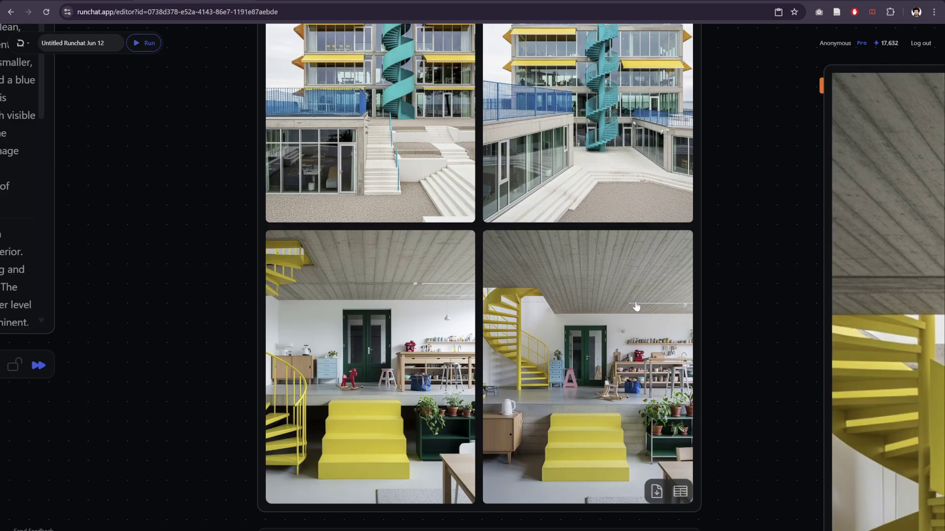
scroll(683, 212, "up", 3)
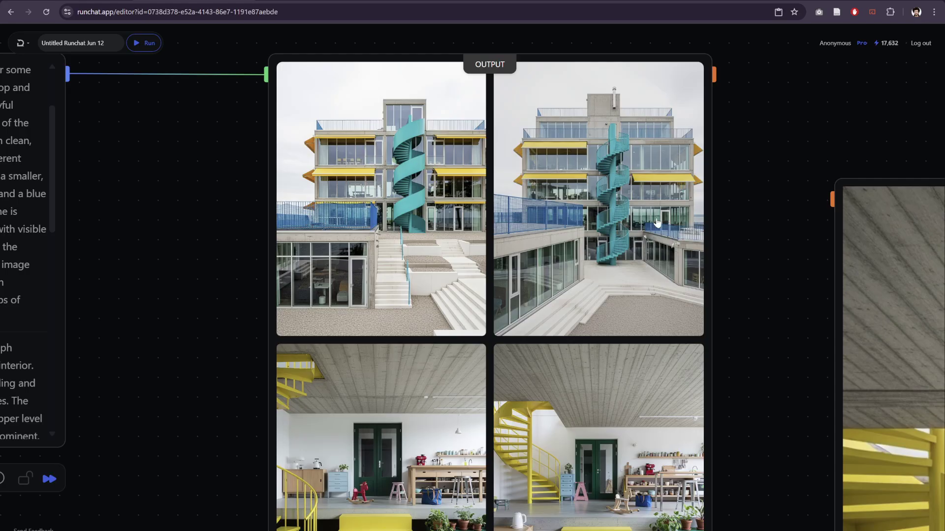
scroll(792, 222, "down", 7)
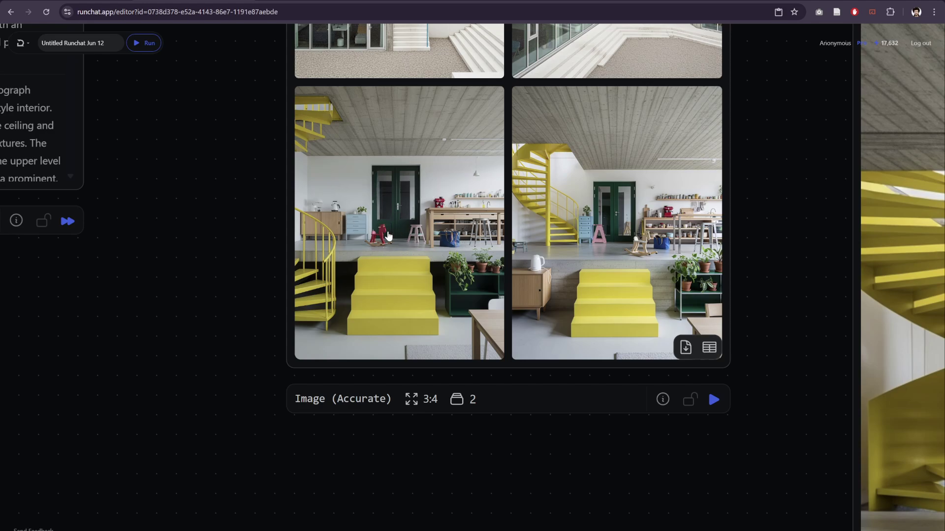
scroll(777, 246, "down", 5)
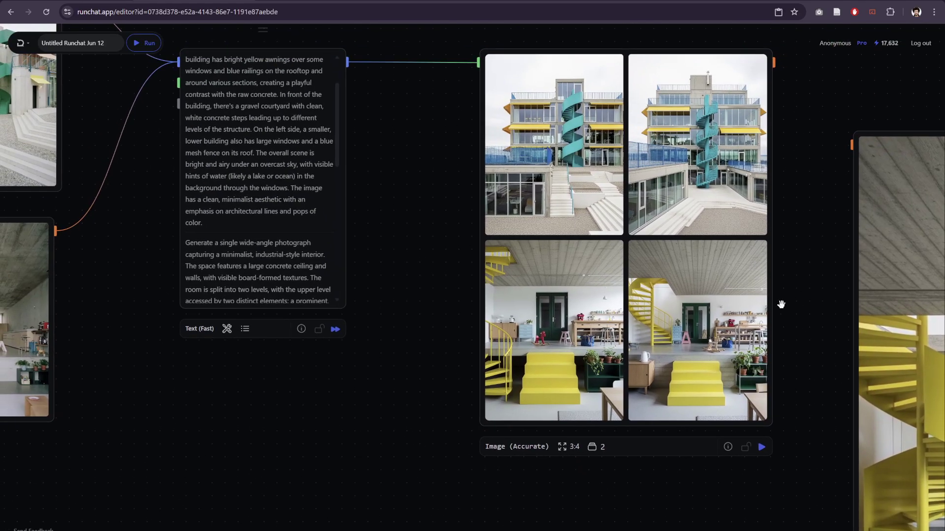
scroll(502, 453, "left", 10)
scroll(489, 392, "up", 2)
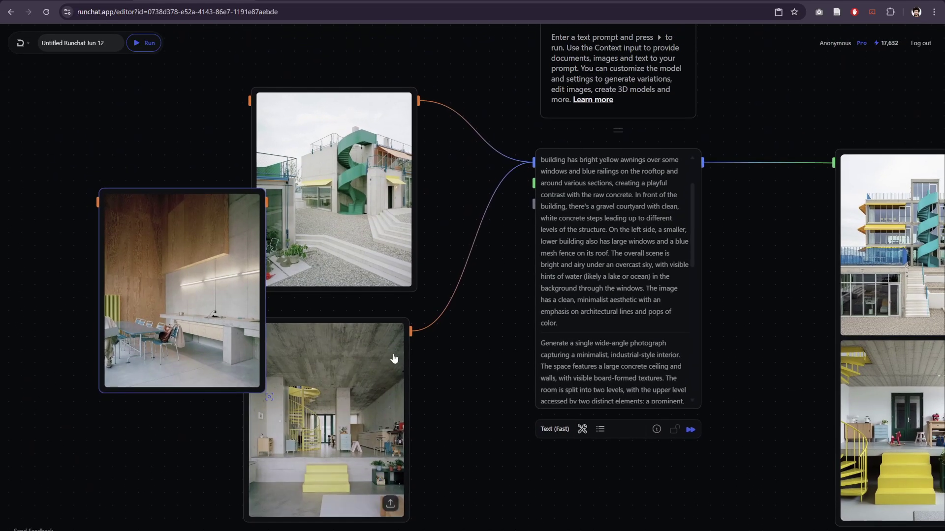
scroll(677, 487, "down", 3)
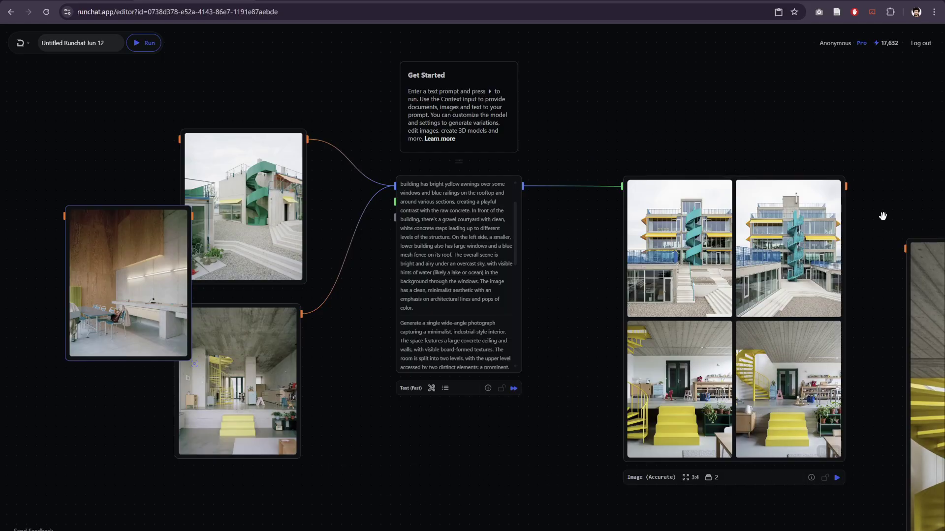
scroll(881, 213, "right", 5)
scroll(787, 148, "down", 1)
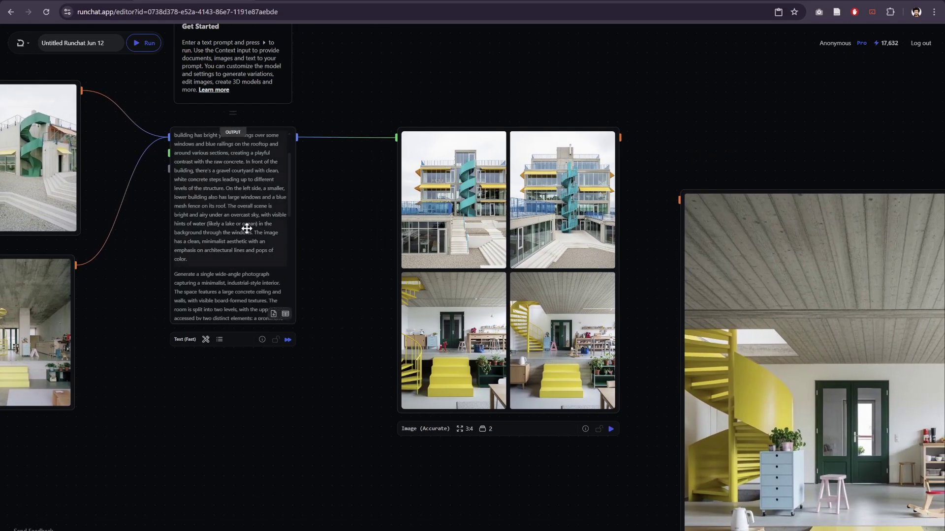
scroll(697, 168, "down", 2)
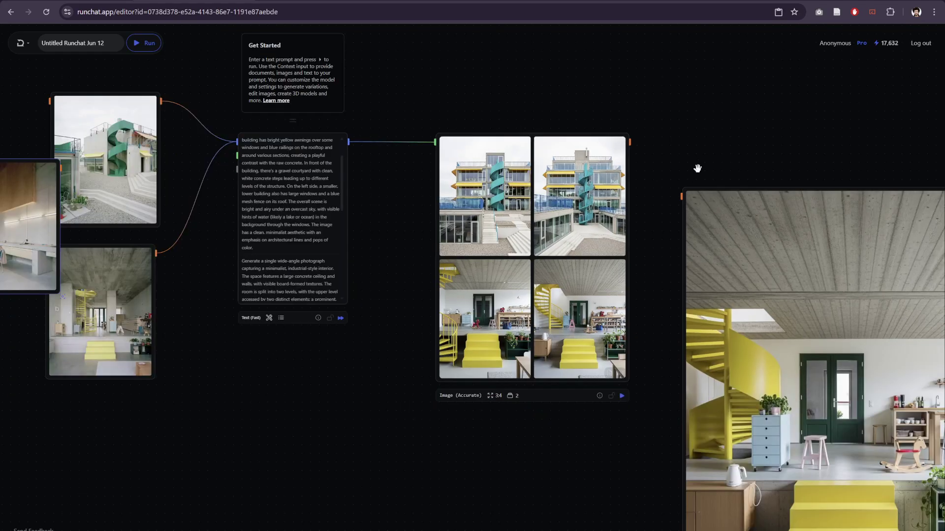
Move the enlarged interior image below the workflow and shift the image node away from the text node to make room between them
scroll(697, 169, "down", 2)
left_click_drag(601, 146, 197, 376)
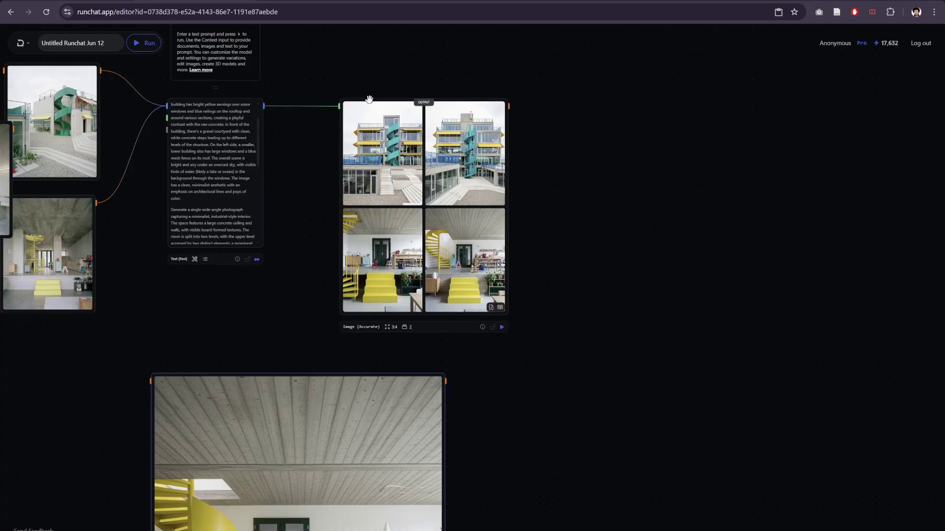
left_click_drag(369, 100, 570, 98)
scroll(296, 132, "up", 1)
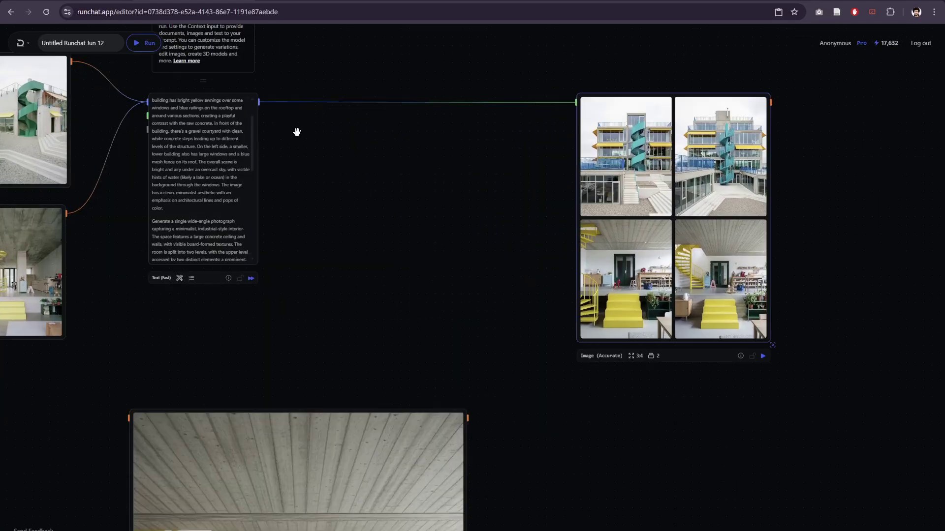
scroll(297, 132, "up", 2)
left_click_drag(480, 190, 238, 164)
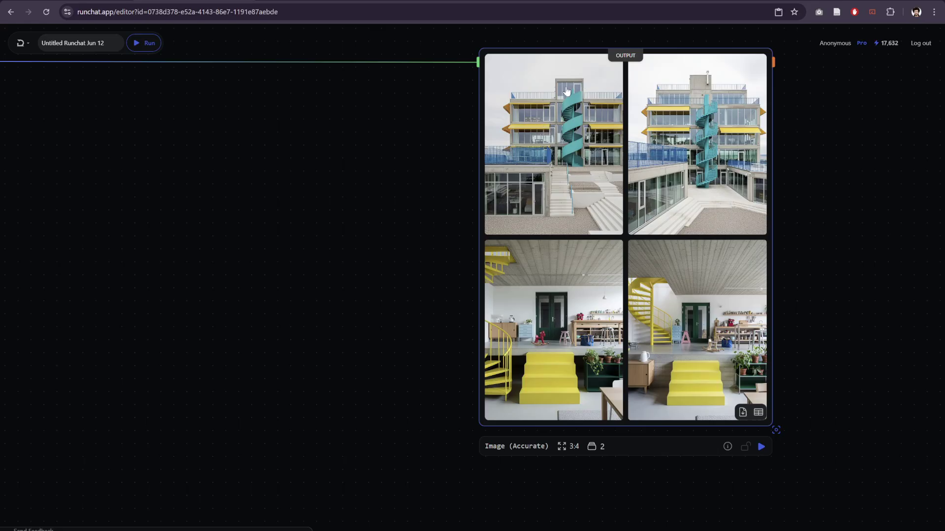
scroll(217, 193, "down", 2)
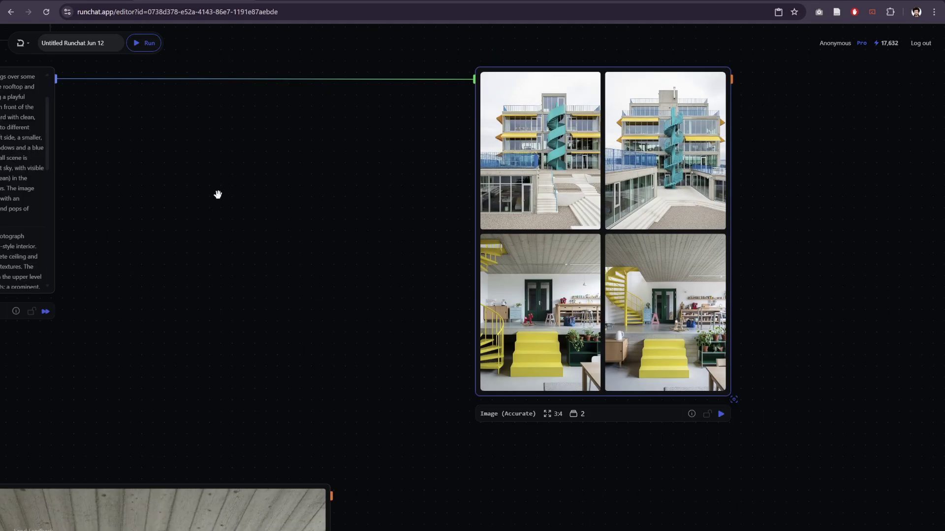
scroll(268, 140, "left", 5)
scroll(268, 139, "up", 2)
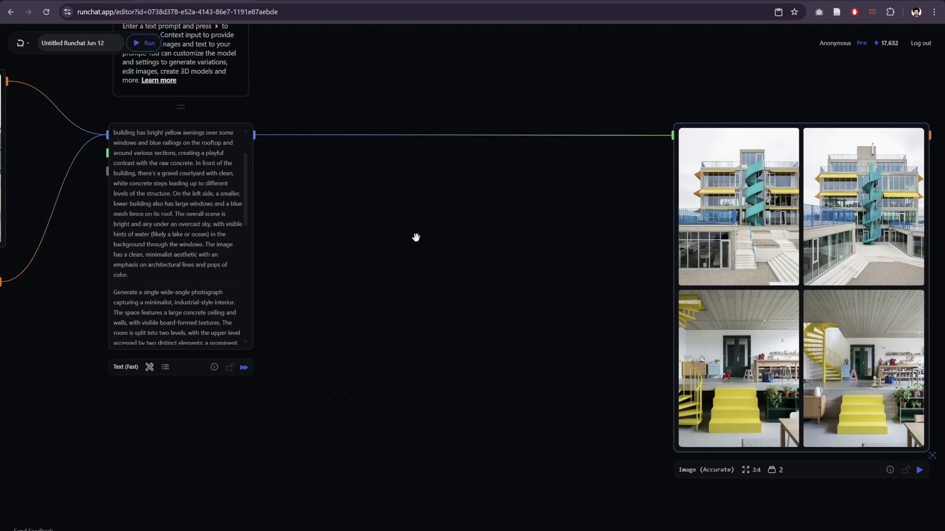
scroll(458, 306, "down", 10)
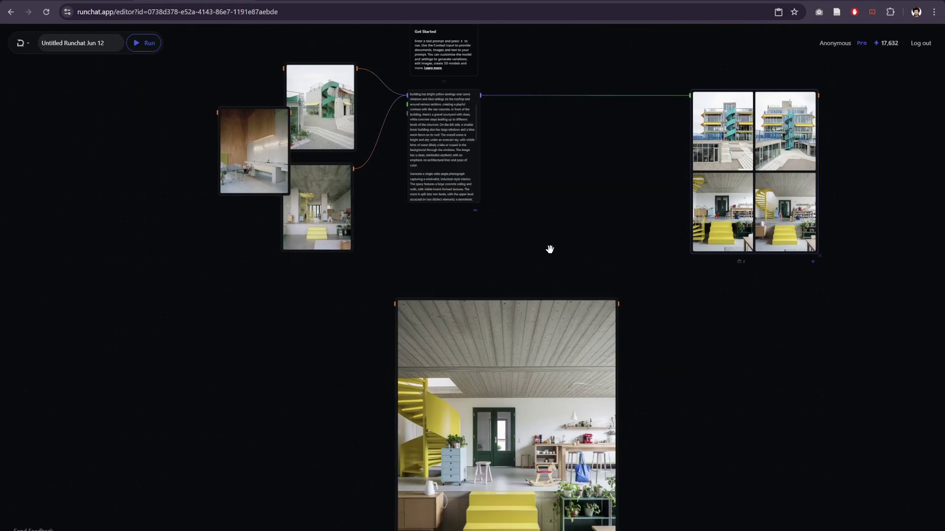